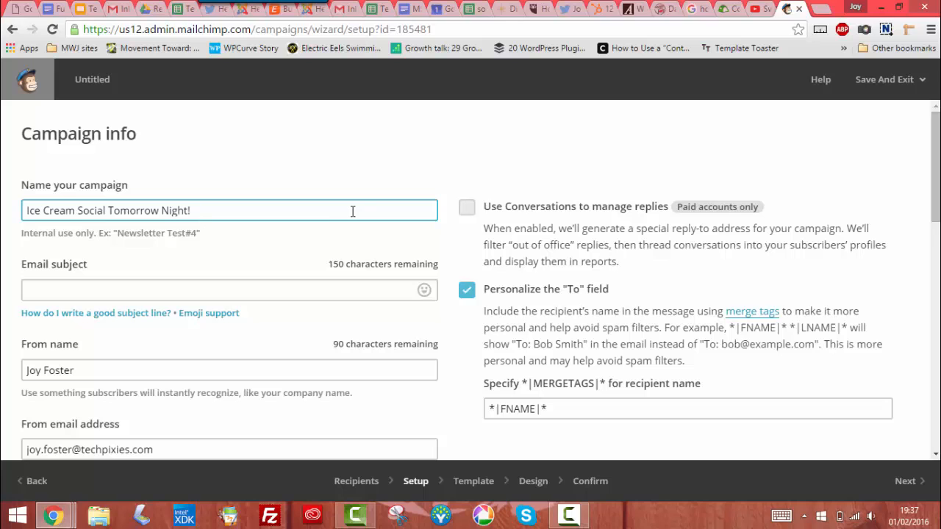
# Copy the campaign name into the email subject so it reads "Ice Cream Social Tomorrow Night!"
pyautogui.moveTo(258, 211); pyautogui.dragTo(22, 213)
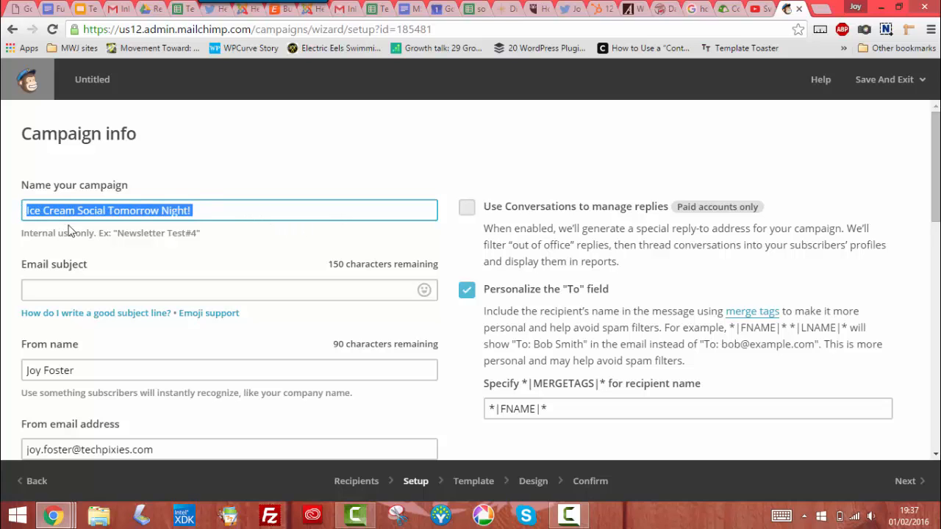
pyautogui.hotkey('ctrl', 'c')
pyautogui.click(111, 288)
pyautogui.hotkey('ctrl', 'v')
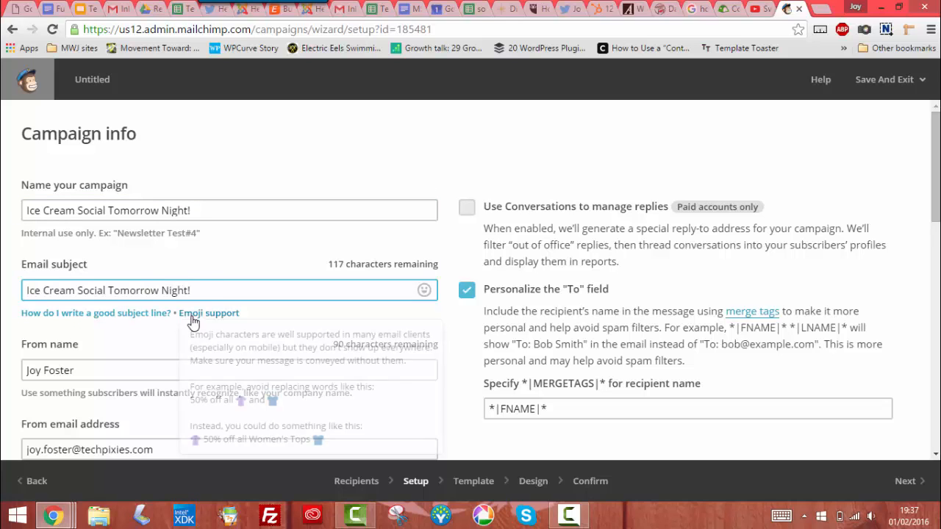
# Review the campaign's sender details, tracking, social media and additional setup options
pyautogui.click(98, 346)
pyautogui.scroll(-3, 114, 345)
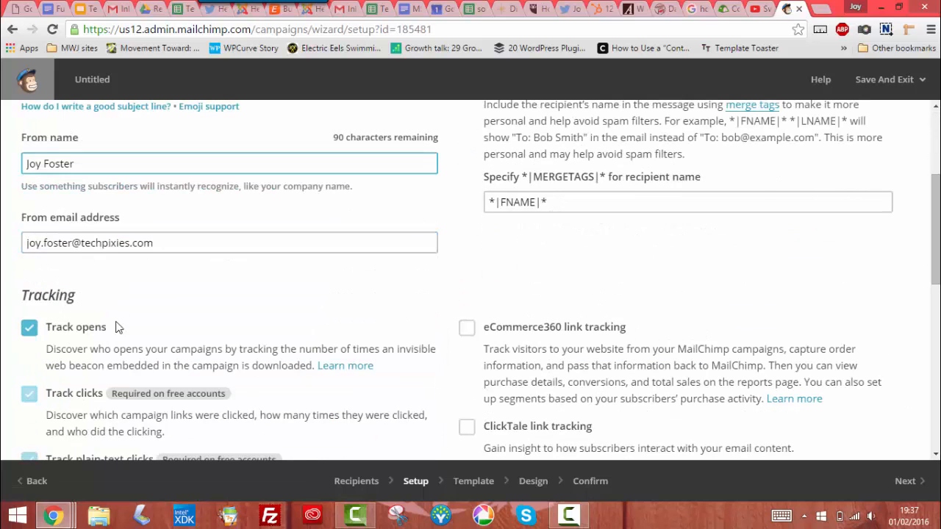
pyautogui.scroll(-1, 235, 315)
pyautogui.scroll(-1, 234, 321)
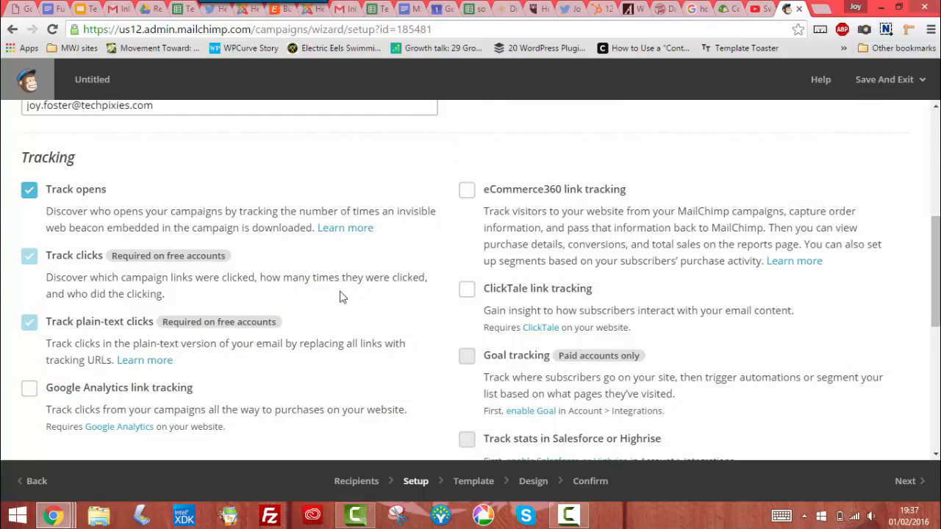
pyautogui.scroll(-4, 345, 338)
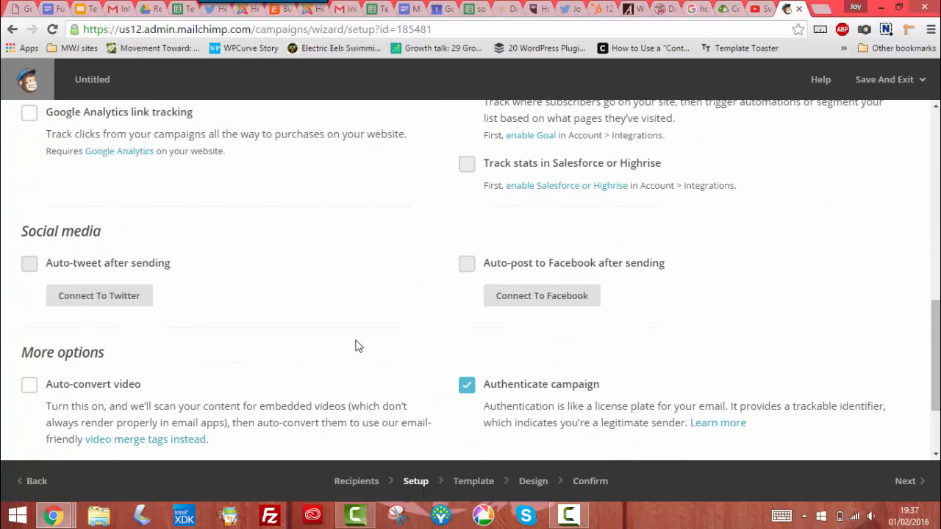
pyautogui.scroll(-1, 355, 346)
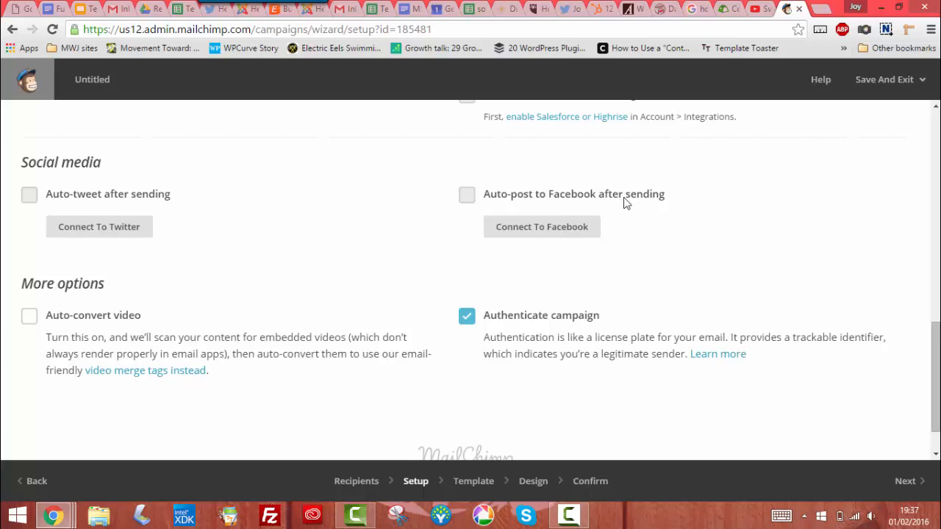
pyautogui.scroll(7, 653, 198)
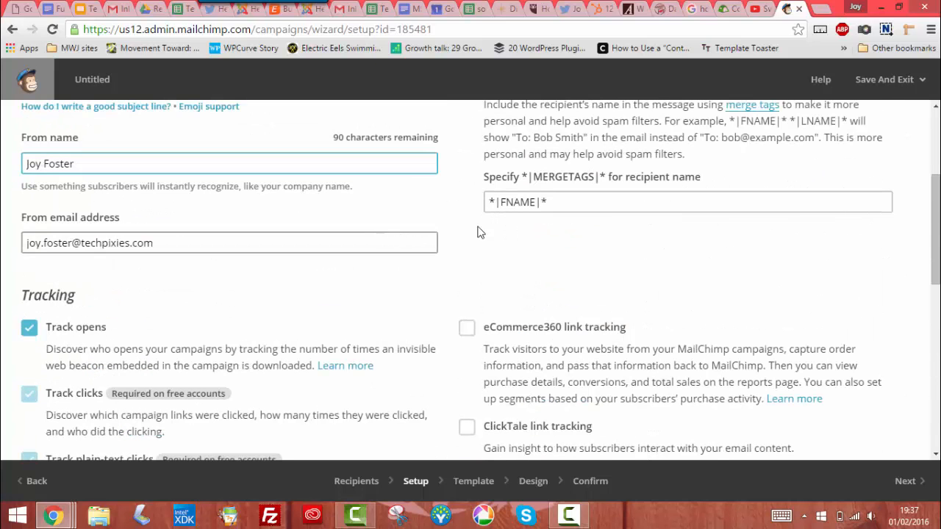
pyautogui.scroll(-4, 471, 247)
pyautogui.scroll(-4, 437, 258)
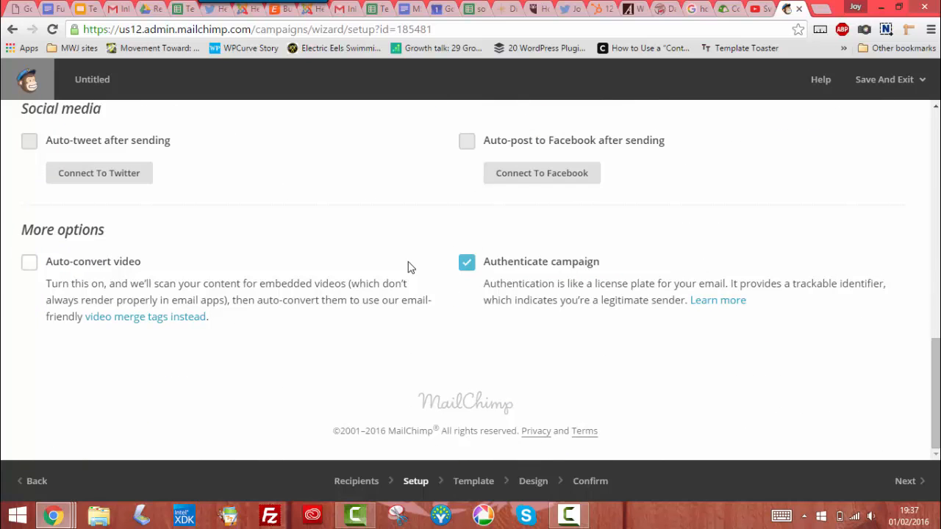
# Continue to the template selection and choose the basic 1:2 Column template for the campaign
pyautogui.click(903, 480)
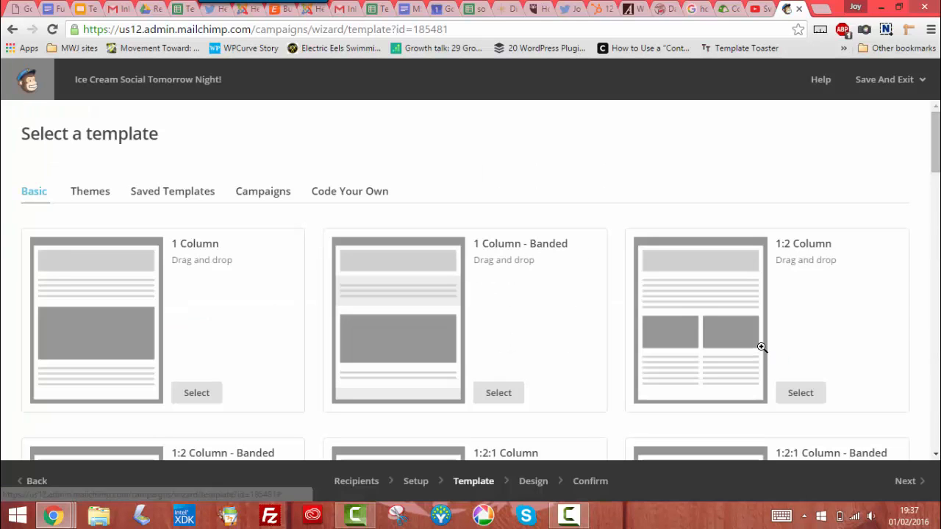
pyautogui.scroll(-2, 515, 381)
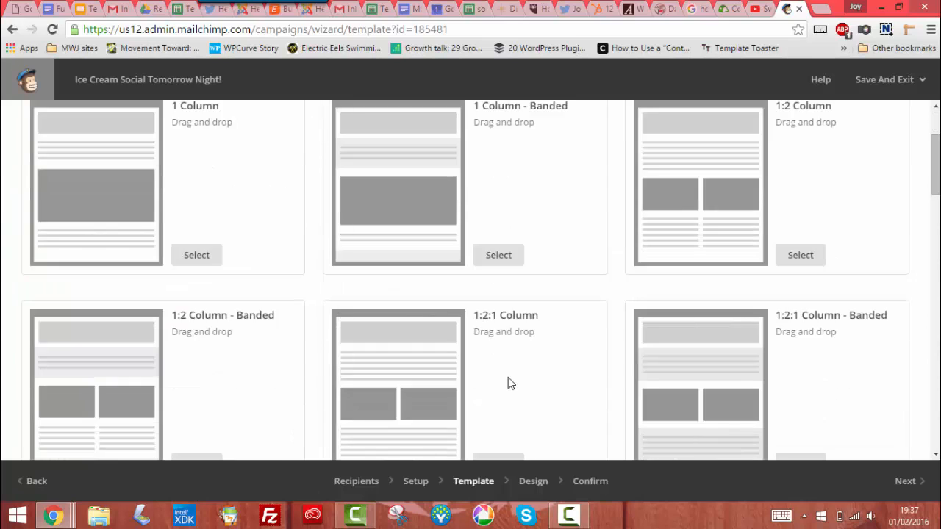
pyautogui.scroll(-2, 507, 384)
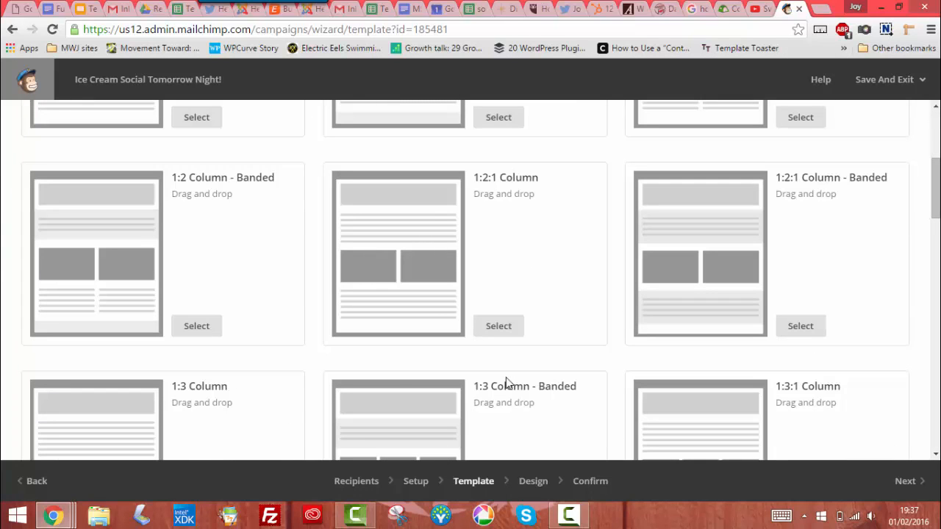
pyautogui.scroll(2, 506, 381)
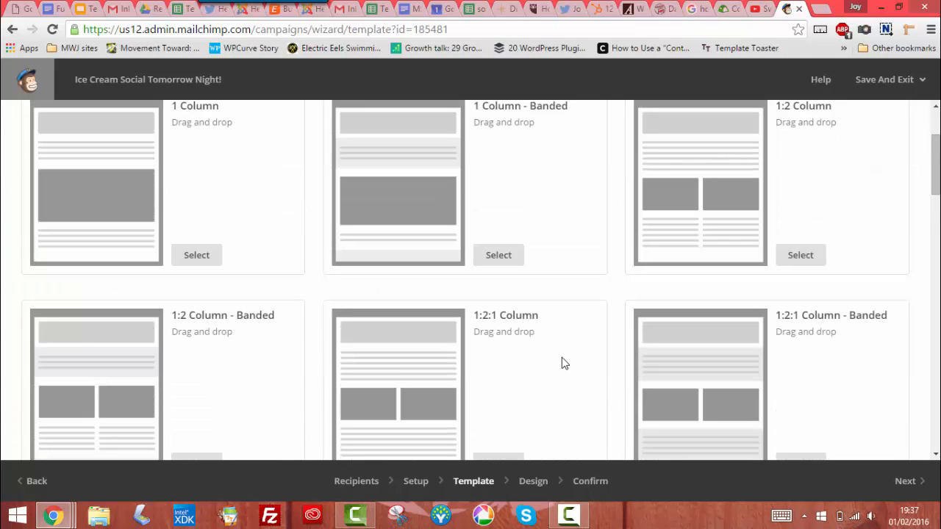
pyautogui.scroll(1, 857, 197)
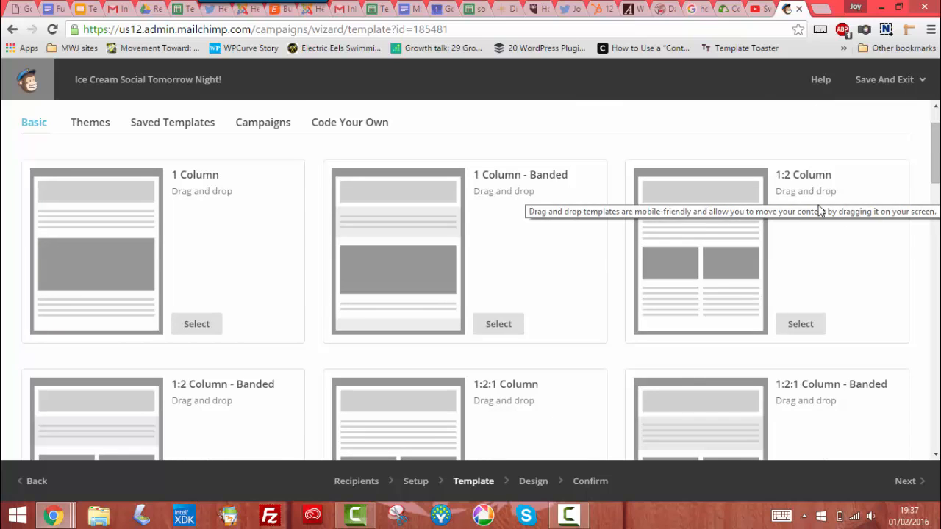
pyautogui.scroll(-2, 525, 293)
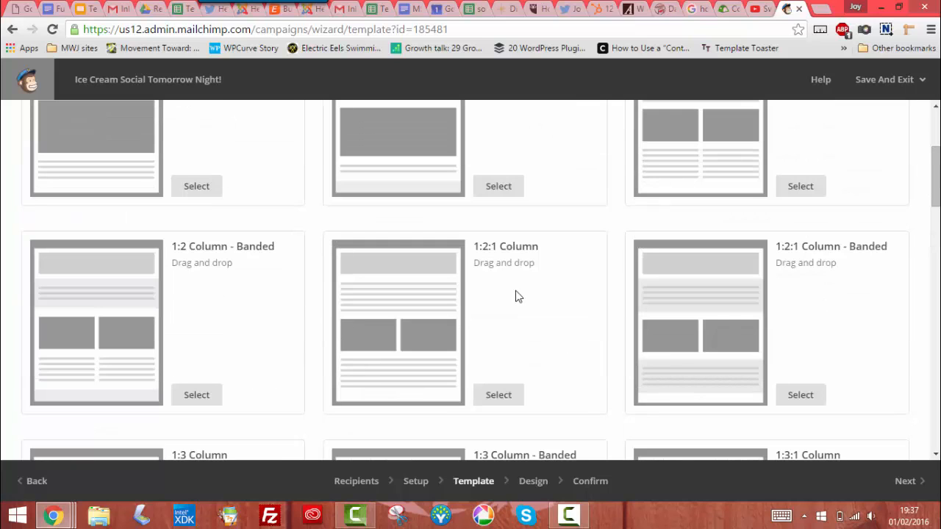
pyautogui.scroll(2, 695, 181)
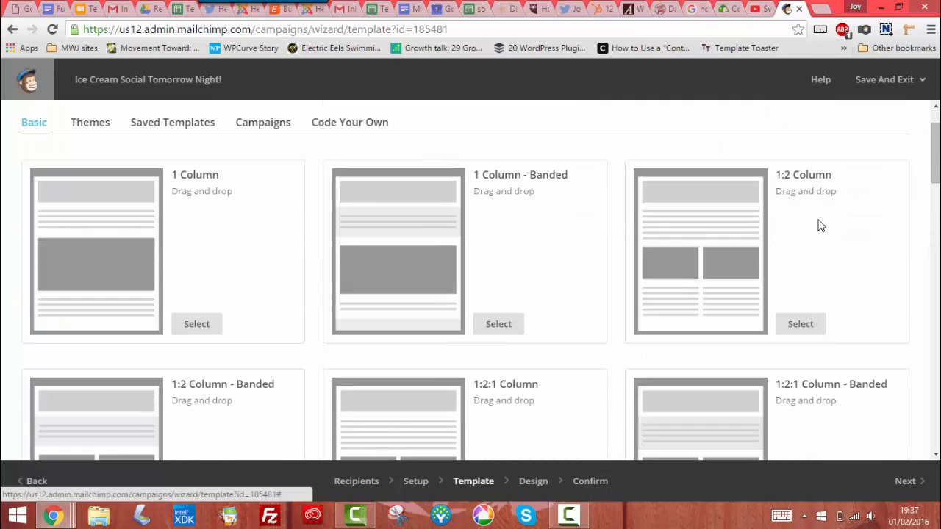
pyautogui.scroll(-4, 853, 224)
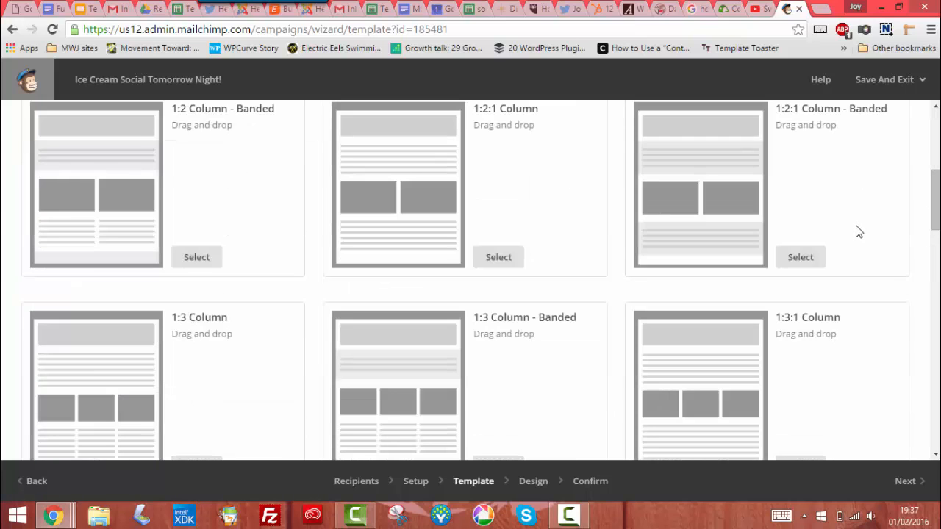
pyautogui.scroll(-5, 859, 232)
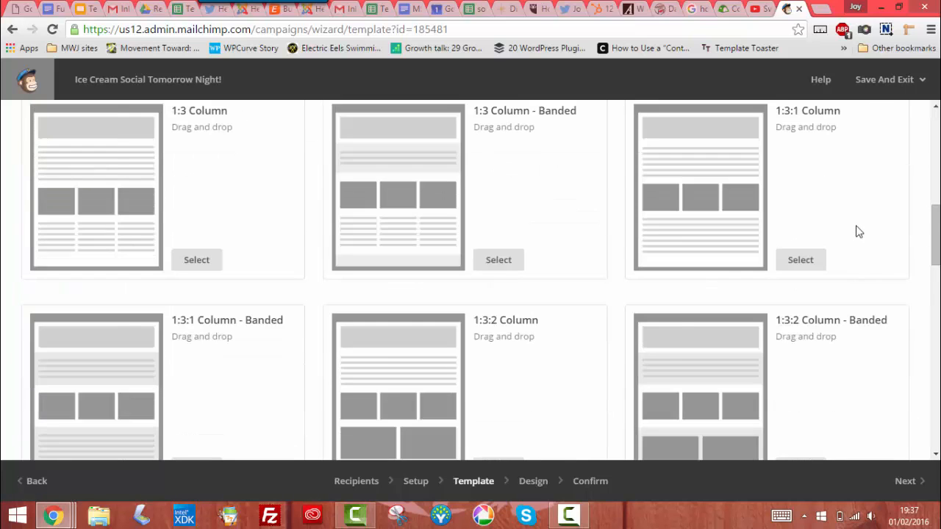
pyautogui.scroll(9, 859, 231)
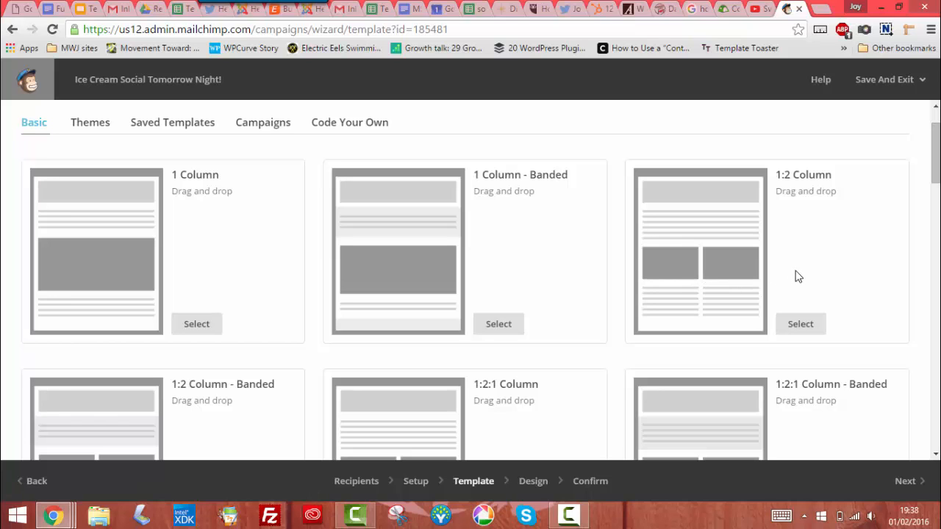
pyautogui.click(817, 325)
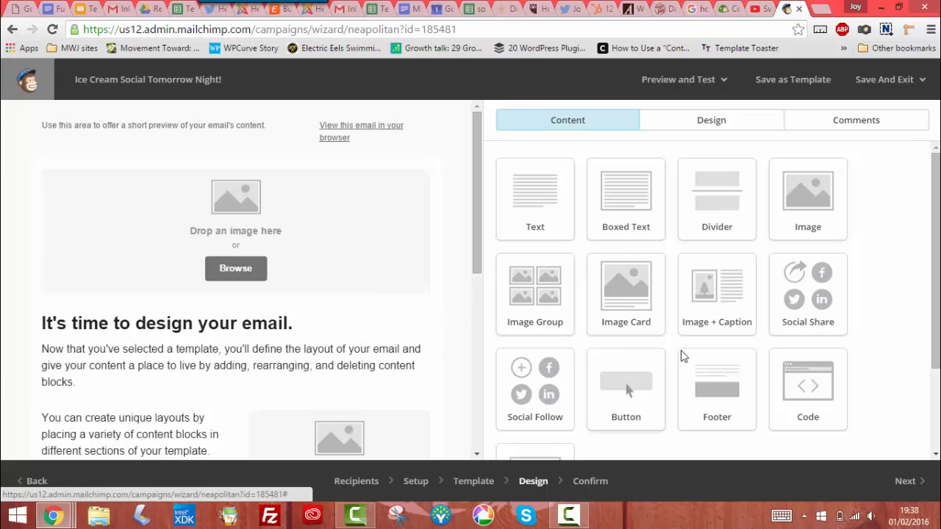
# Add a Boxed Text block to the start of the email's footer, above the social icons
pyautogui.scroll(-3, 459, 312)
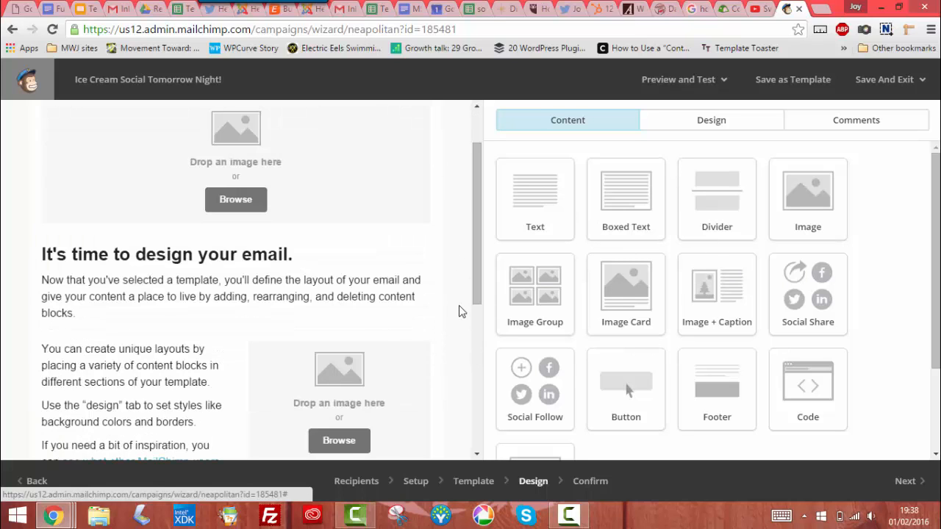
pyautogui.scroll(1, 458, 312)
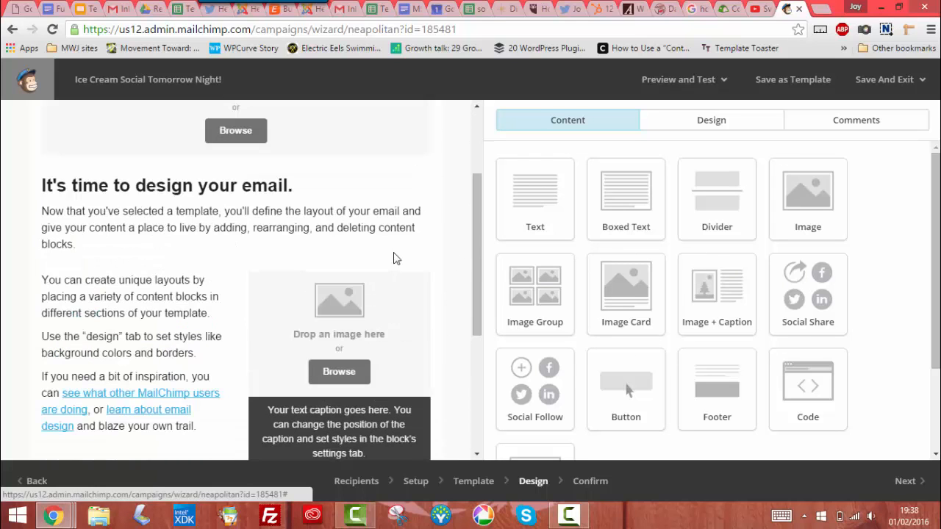
pyautogui.moveTo(263, 389)
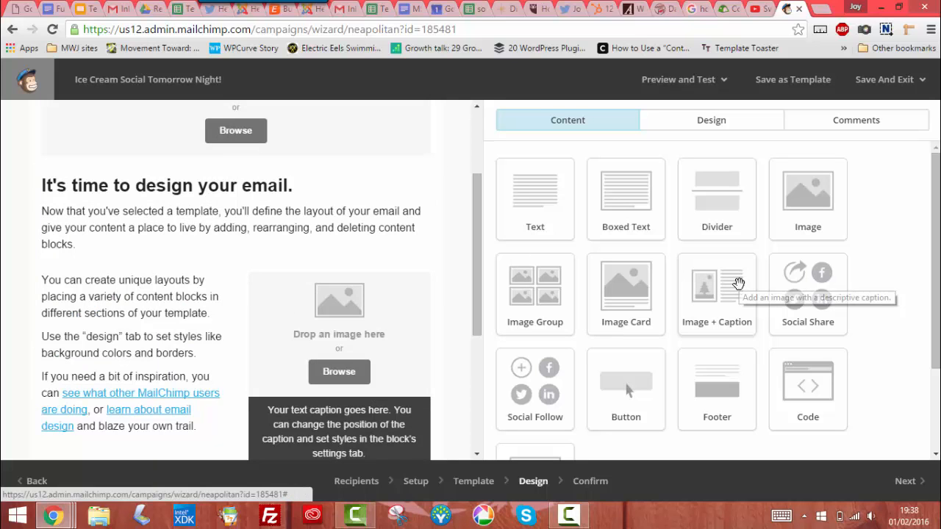
pyautogui.scroll(-3, 721, 366)
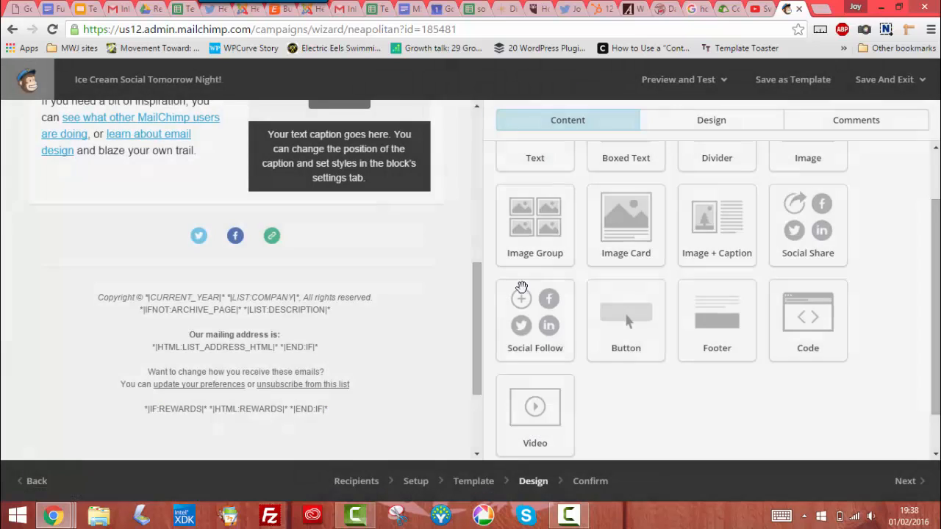
pyautogui.moveTo(391, 259)
pyautogui.scroll(1, 559, 221)
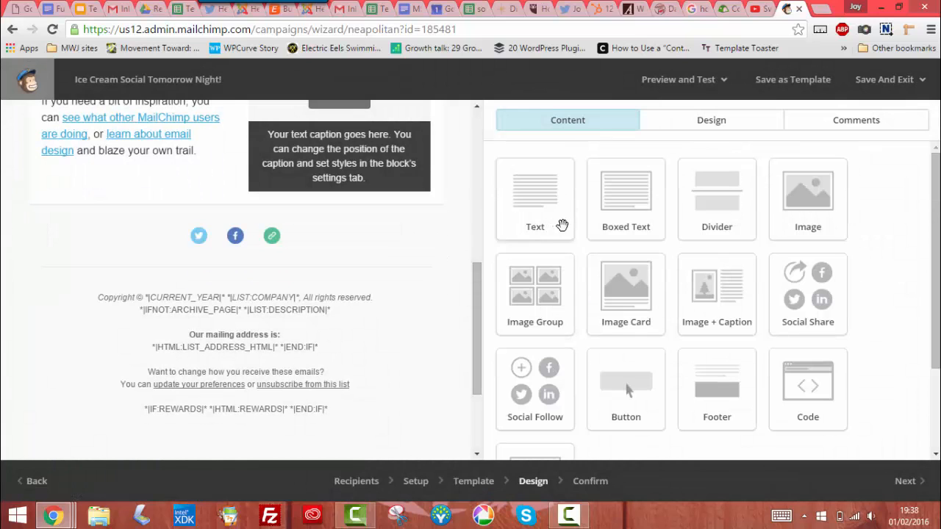
pyautogui.moveTo(609, 180); pyautogui.dragTo(360, 238)
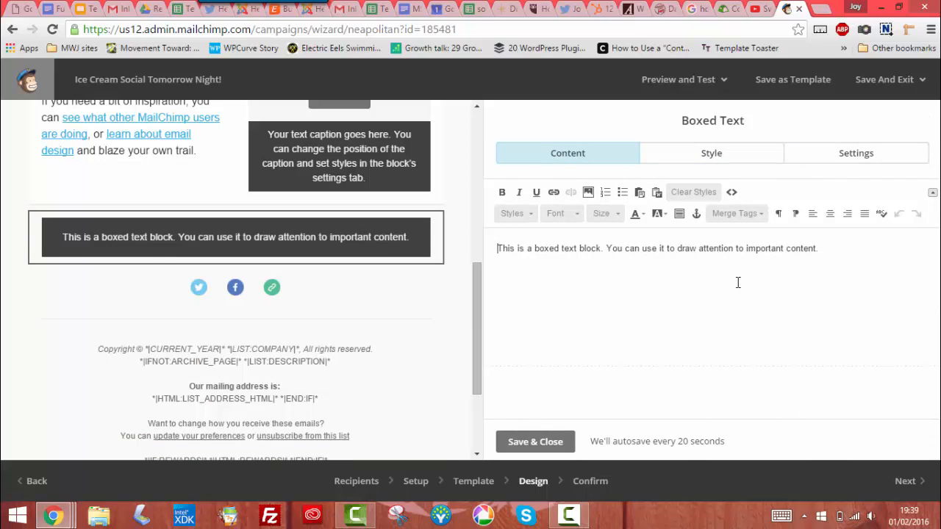
# Set the boxed text block's container background to the common blue #084c9e and save the block
pyautogui.click(830, 162)
pyautogui.click(739, 165)
pyautogui.scroll(-8, 744, 294)
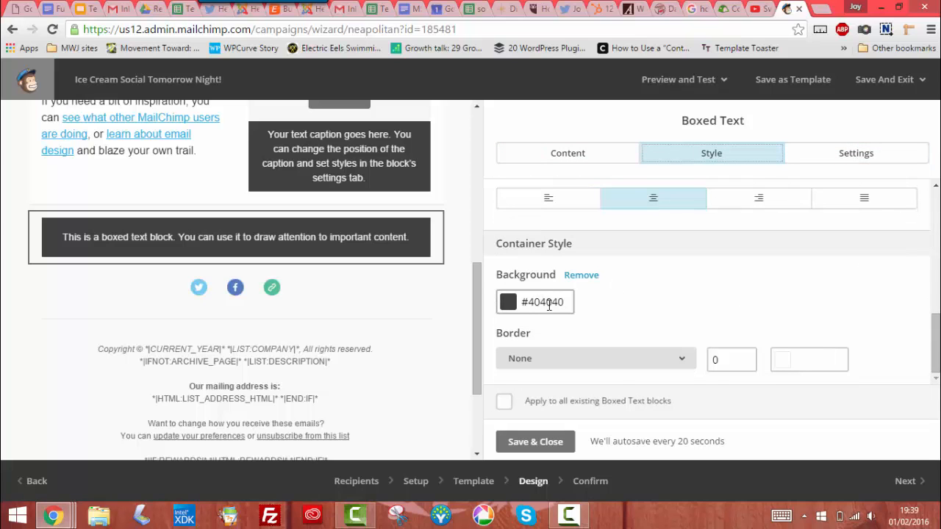
pyautogui.click(549, 306)
pyautogui.scroll(-1, 617, 305)
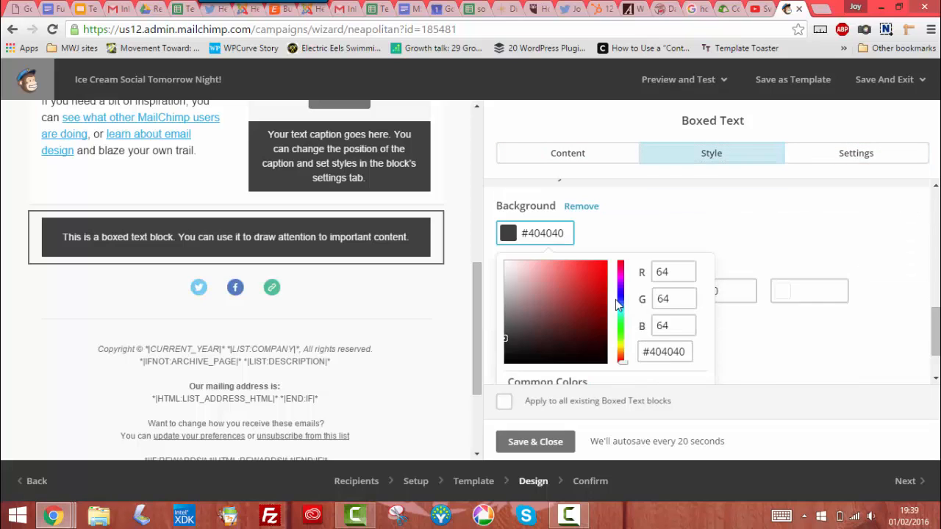
pyautogui.scroll(-1, 585, 343)
pyautogui.click(582, 346)
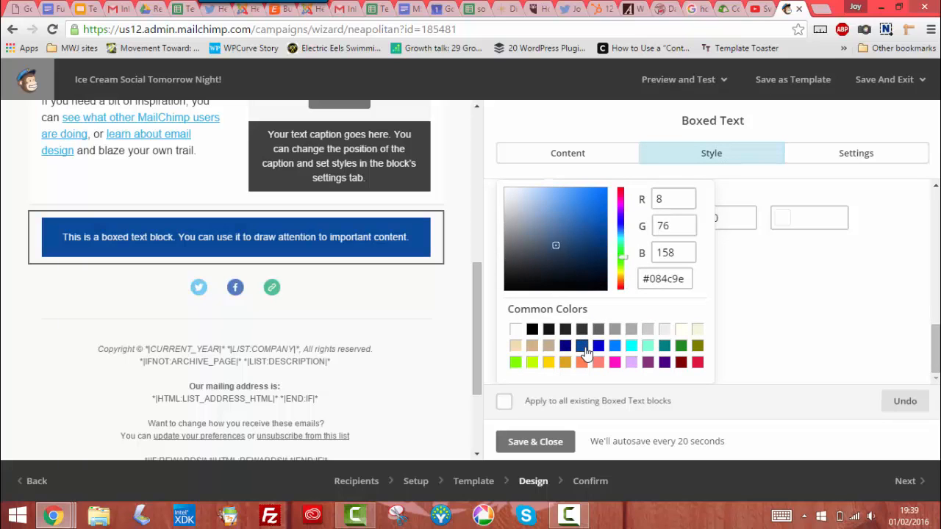
pyautogui.click(557, 442)
# Add a Text block directly above the blue boxed text block in the footer and save it with its default text
pyautogui.scroll(2, 420, 227)
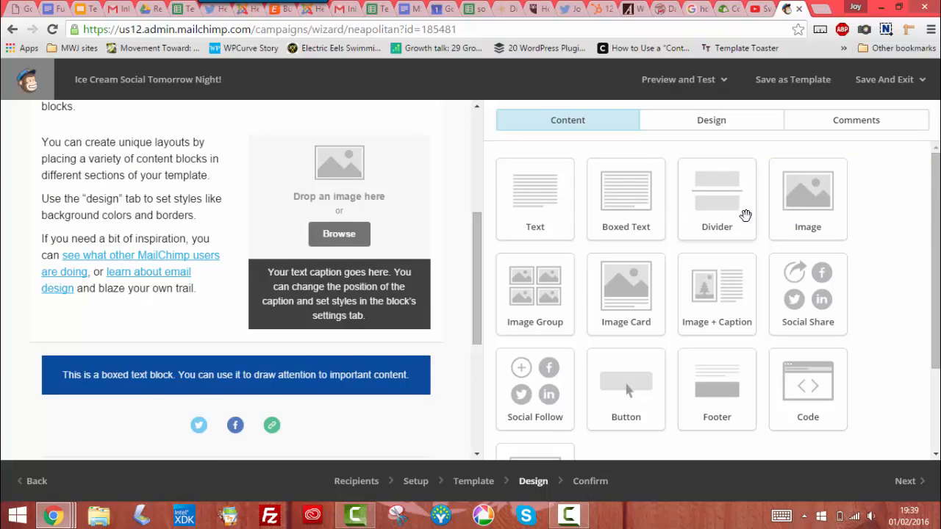
pyautogui.moveTo(541, 208); pyautogui.dragTo(372, 355)
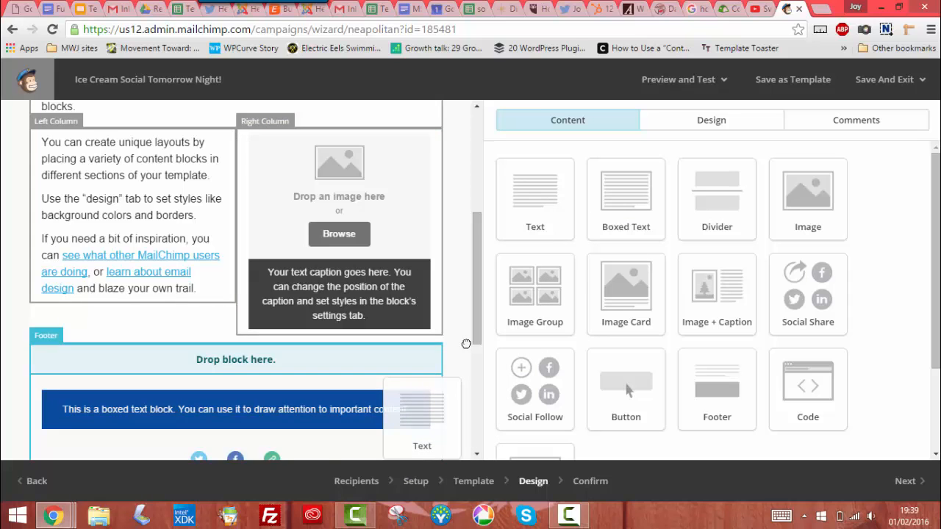
pyautogui.moveTo(466, 344); pyautogui.dragTo(467, 344)
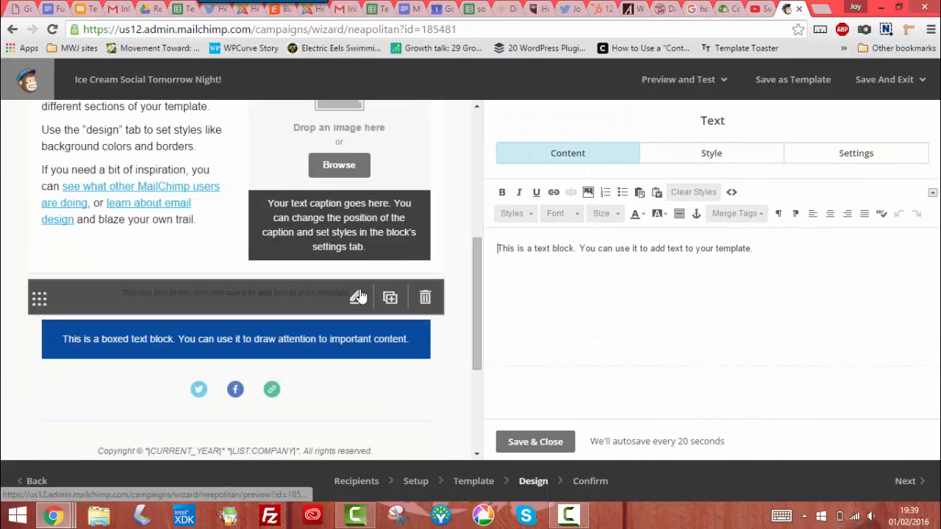
pyautogui.scroll(2, 453, 278)
pyautogui.scroll(3, 453, 278)
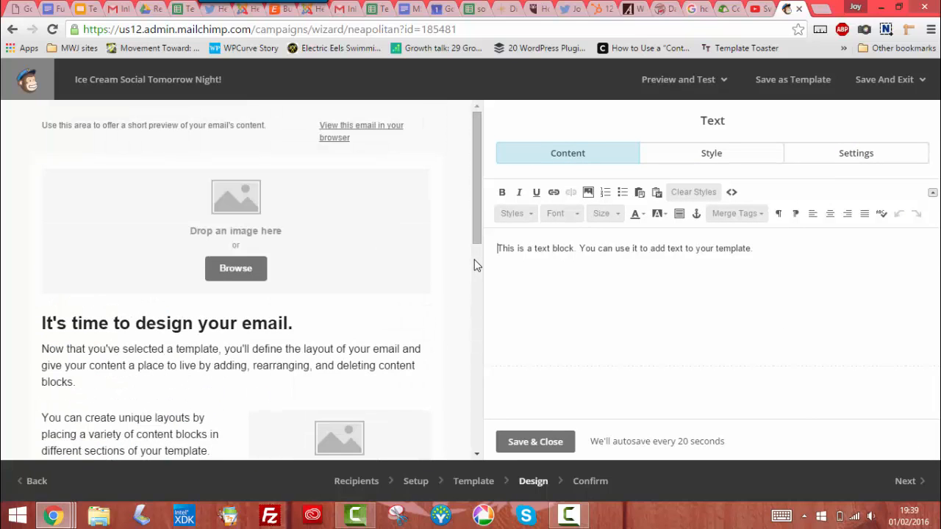
pyautogui.click(566, 443)
# Insert an Image Card block above the "It's time to design your email." heading and delete it again
pyautogui.scroll(-1, 412, 293)
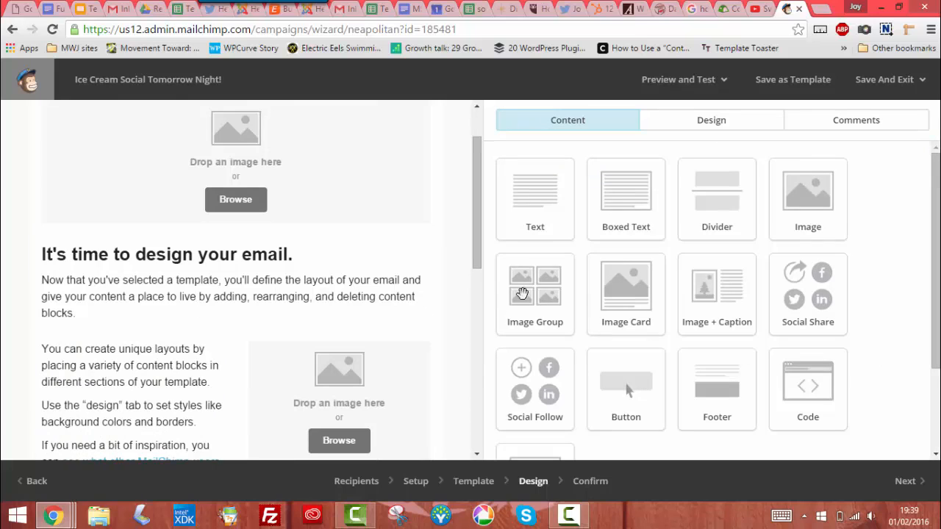
pyautogui.moveTo(600, 291); pyautogui.dragTo(332, 248)
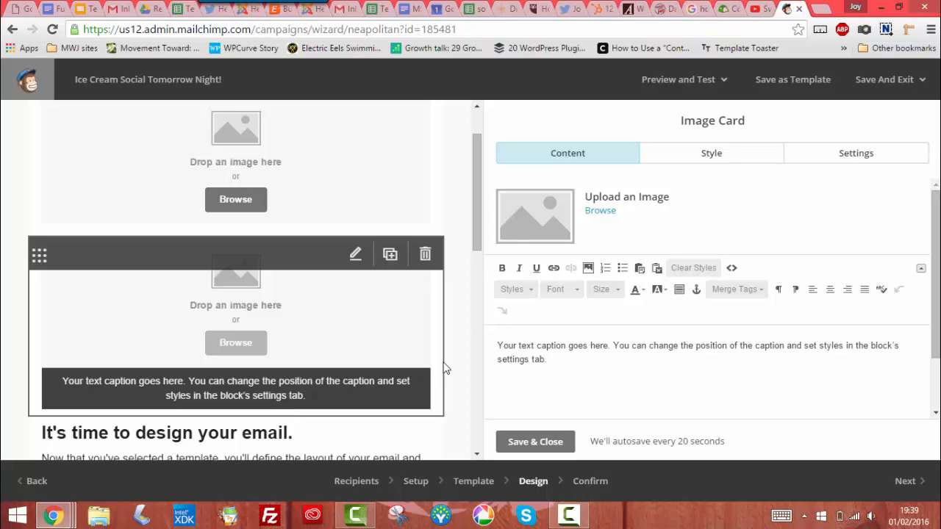
pyautogui.click(425, 256)
pyautogui.click(323, 339)
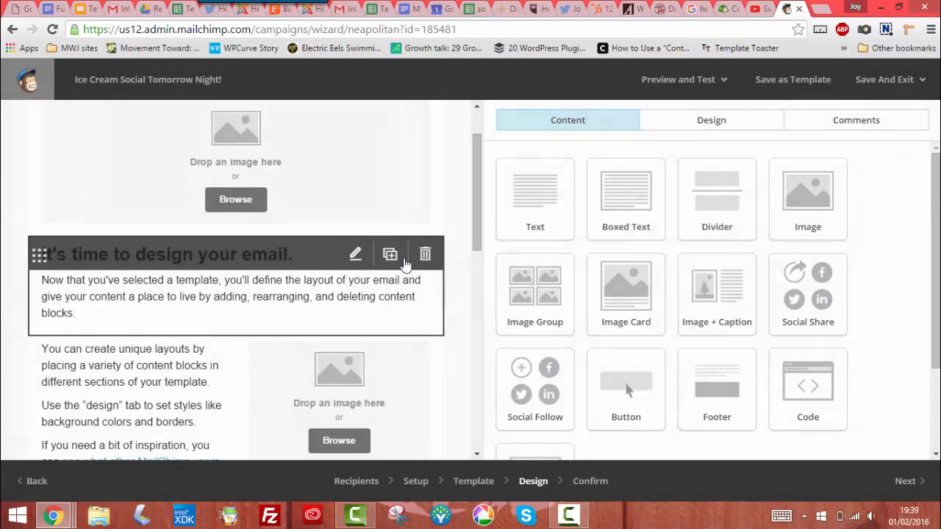
# Fill the image card beside the body text with the electric-eels-mwj picture from the file manager, viewing it full size before selecting it
pyautogui.scroll(-2, 372, 380)
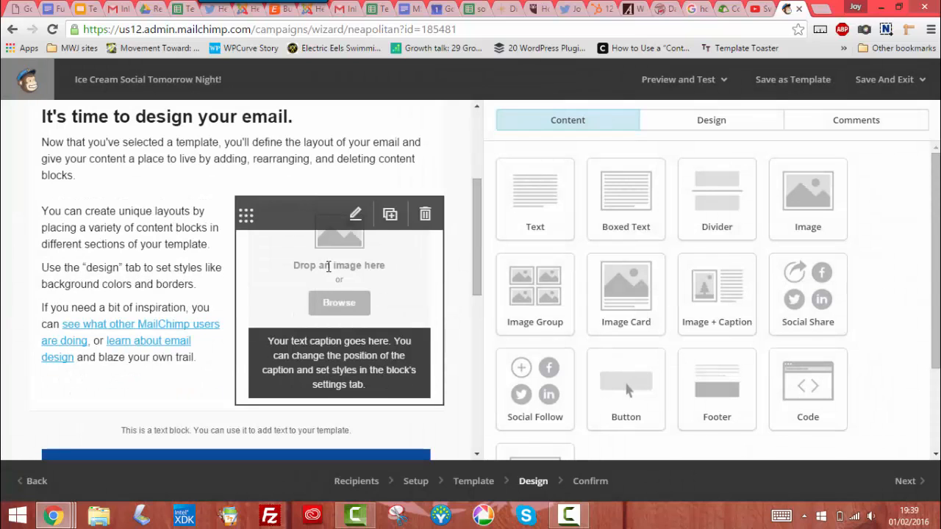
pyautogui.click(355, 213)
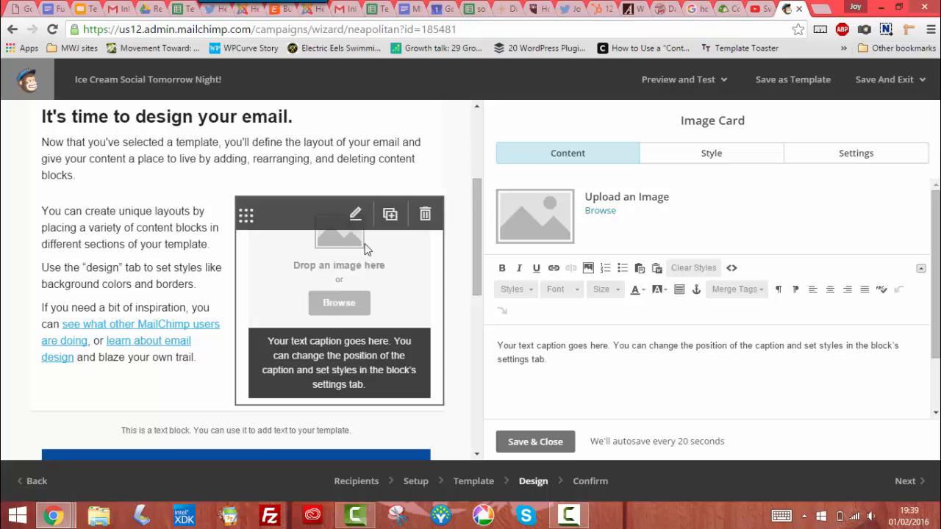
pyautogui.click(600, 211)
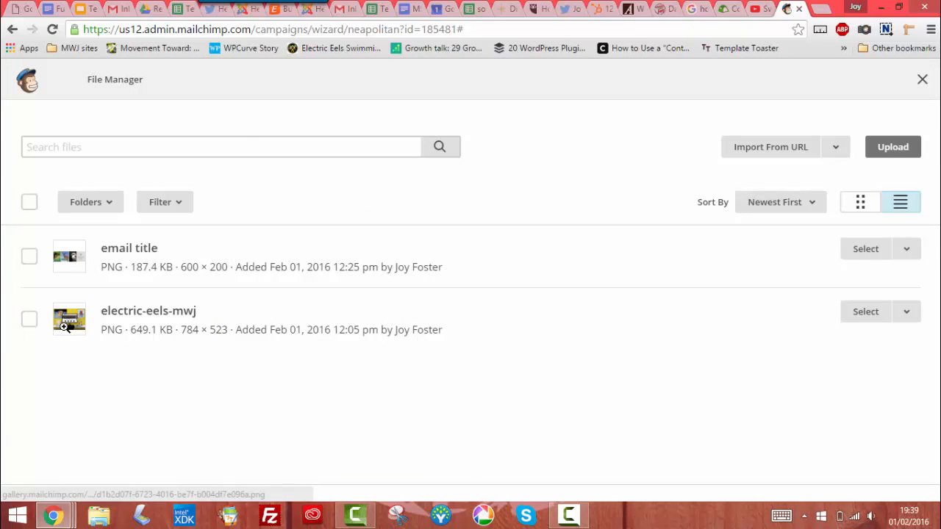
pyautogui.click(65, 327)
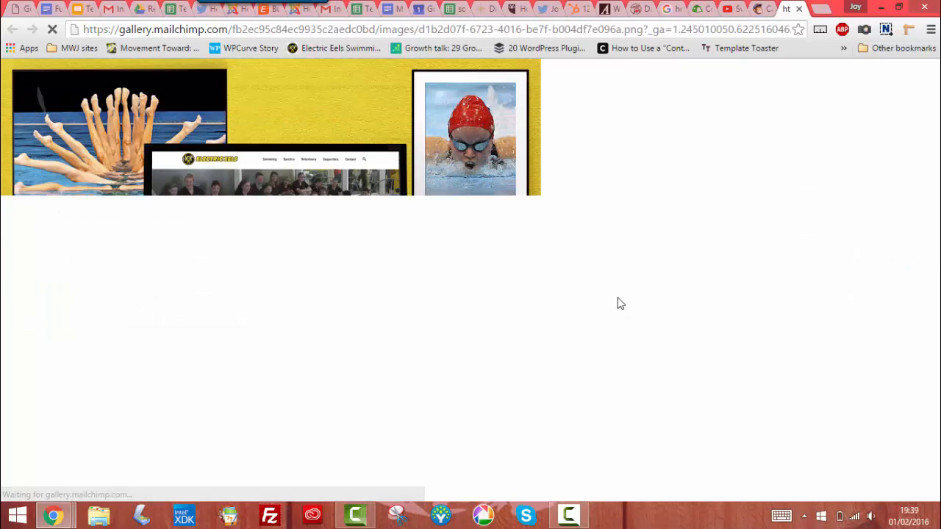
pyautogui.click(765, 9)
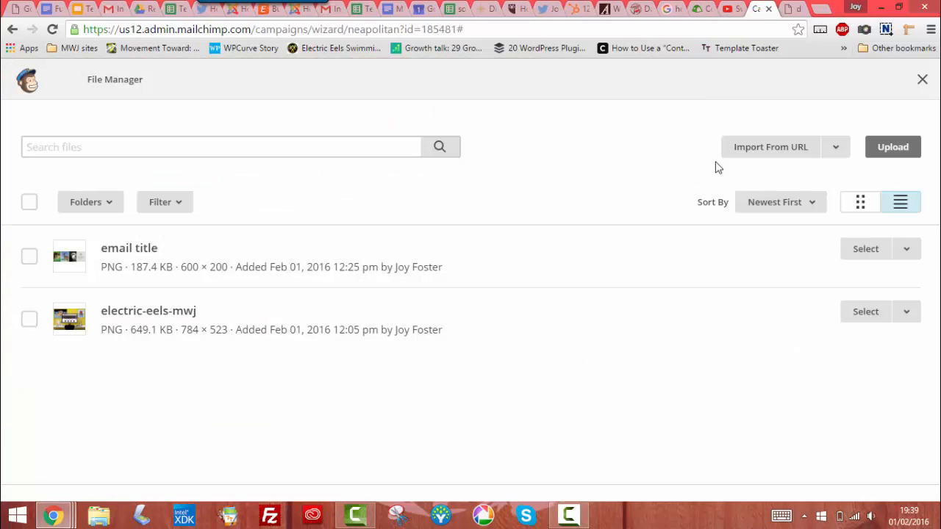
pyautogui.click(865, 312)
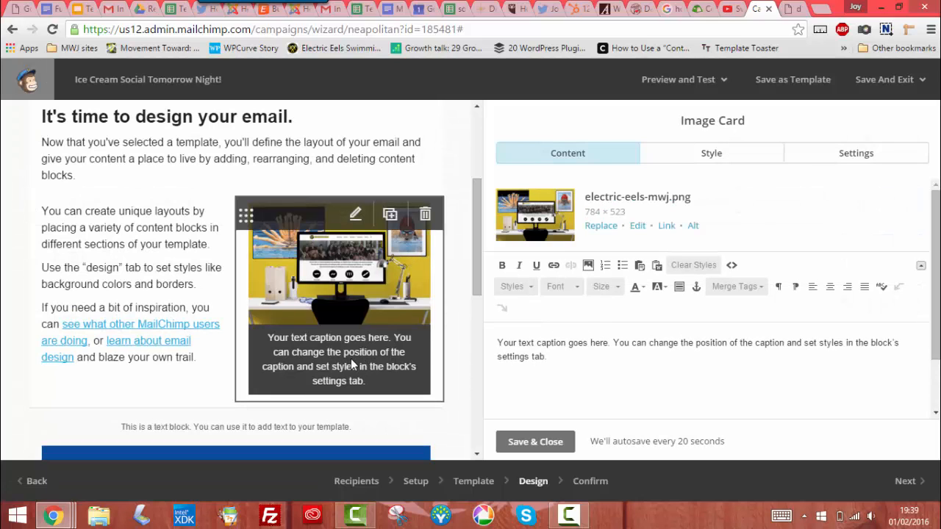
# Replace the image card's default caption with "I'm editing text!"
pyautogui.moveTo(467, 354); pyautogui.dragTo(462, 337)
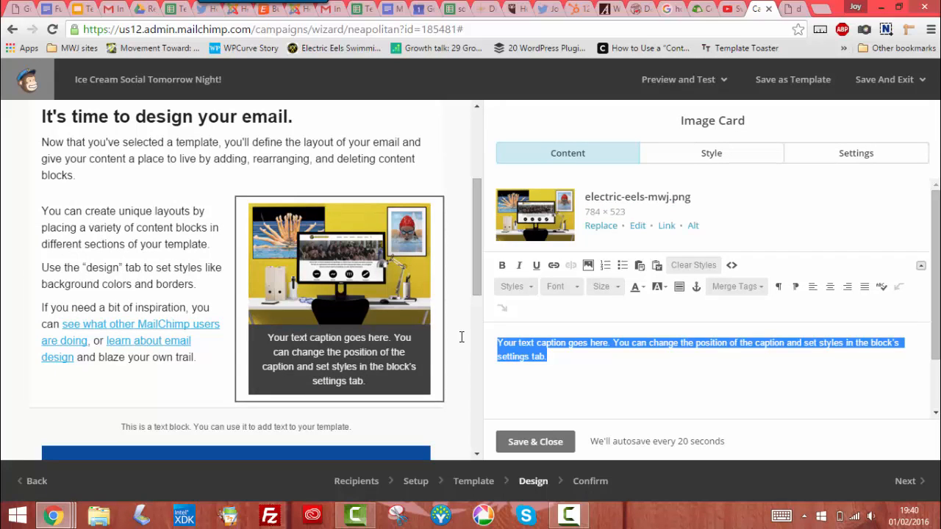
pyautogui.write("I'm editing ")
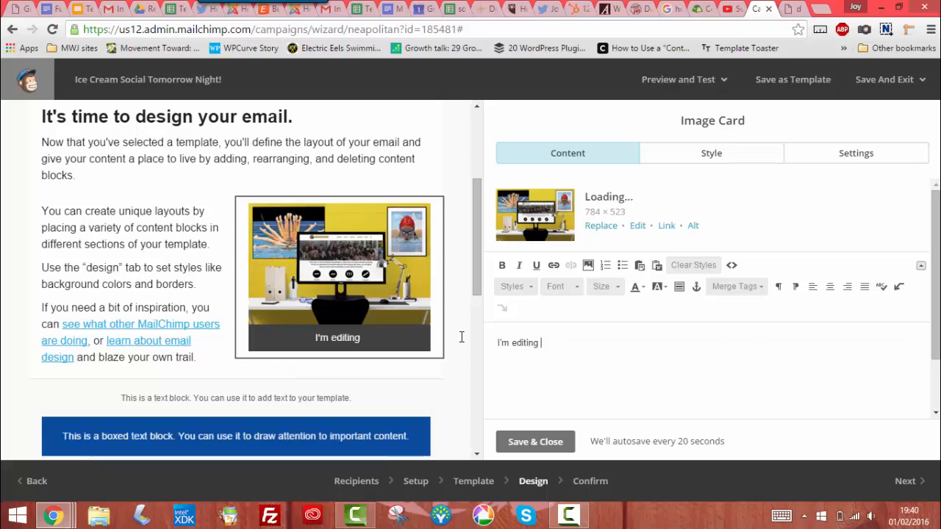
pyautogui.write('text!')
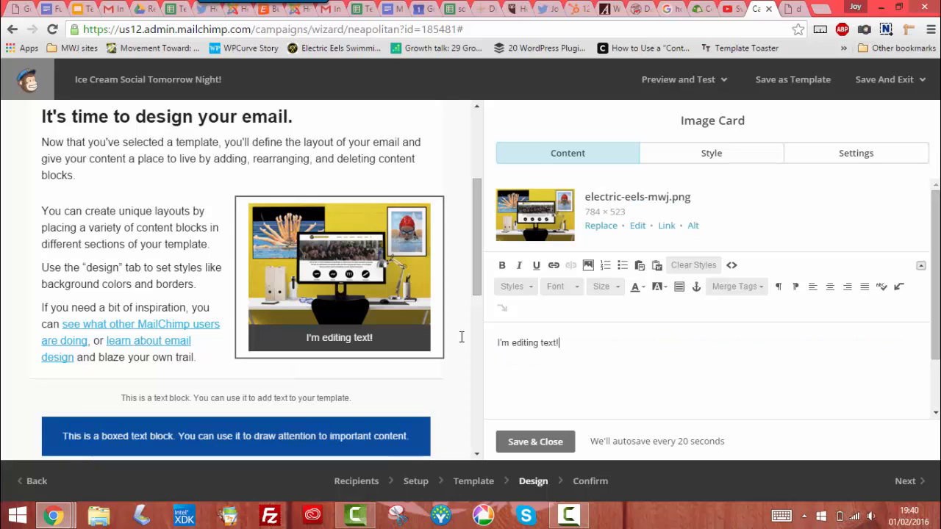
pyautogui.moveTo(566, 344); pyautogui.dragTo(502, 352)
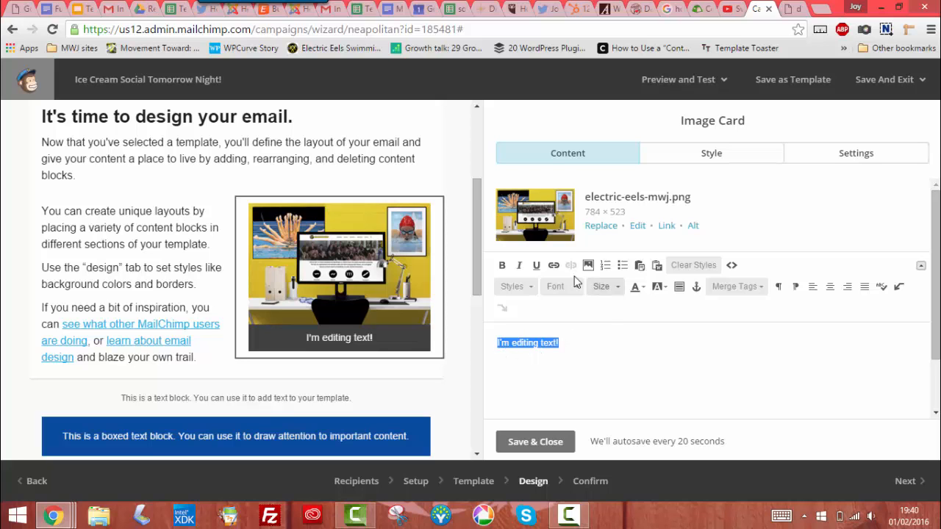
pyautogui.click(554, 265)
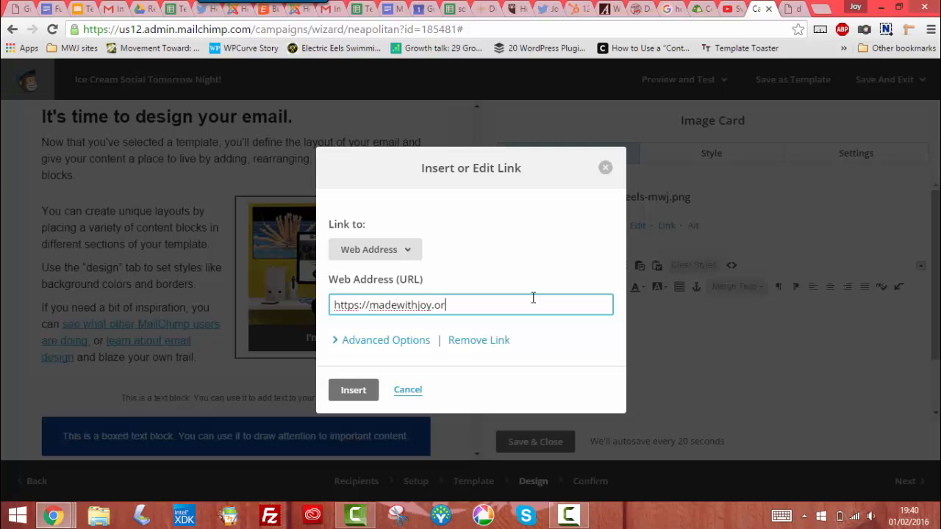
pyautogui.click(352, 388)
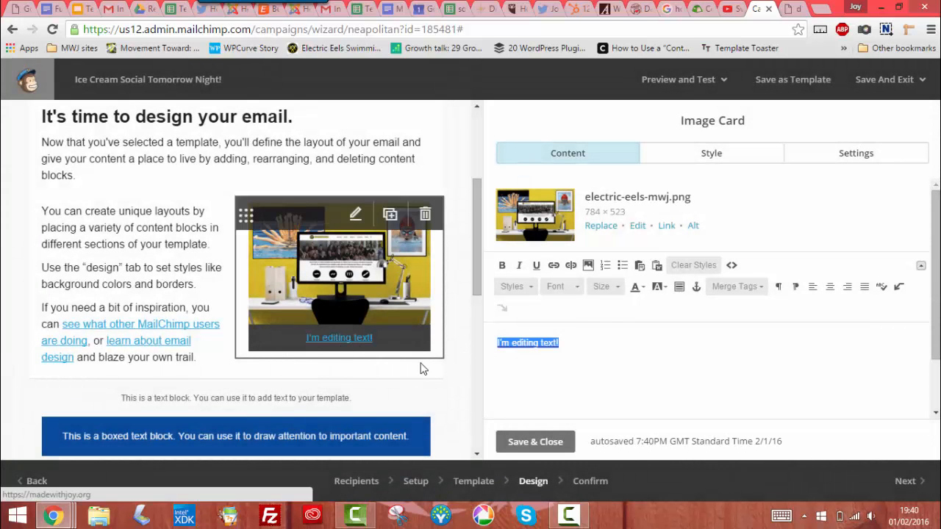
pyautogui.click(541, 443)
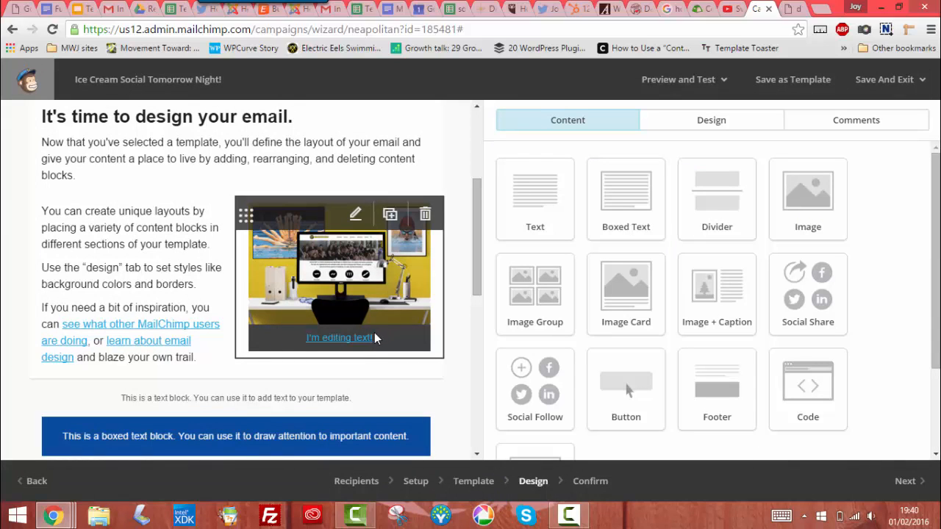
# Add a Button block directly below the "It's time to design your email." text block
pyautogui.scroll(2, 470, 328)
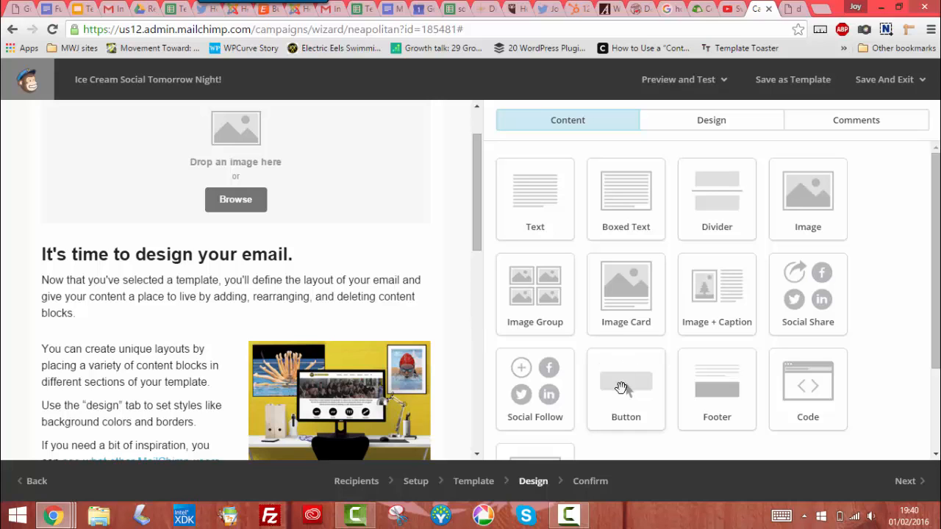
pyautogui.moveTo(621, 386); pyautogui.dragTo(275, 341)
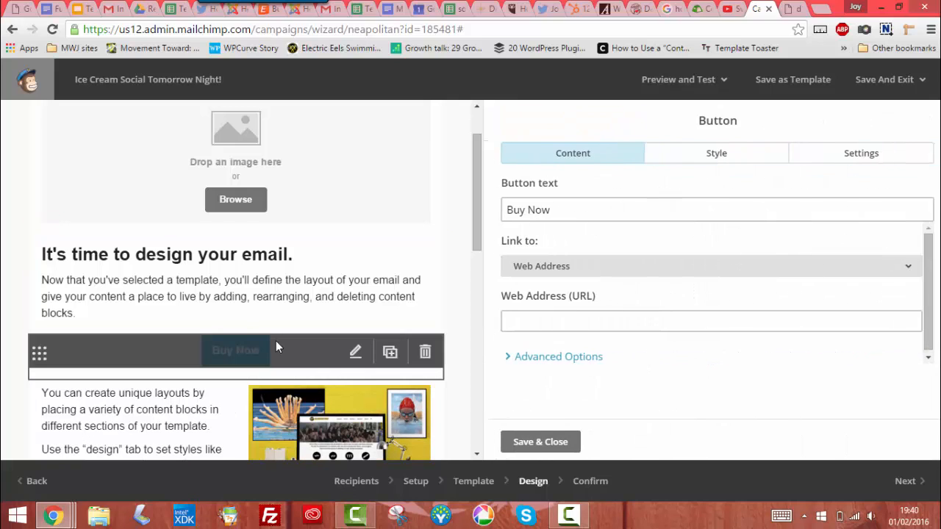
# Set the button's text to "Sign up for the ice cream social, click here!"
pyautogui.click(563, 209)
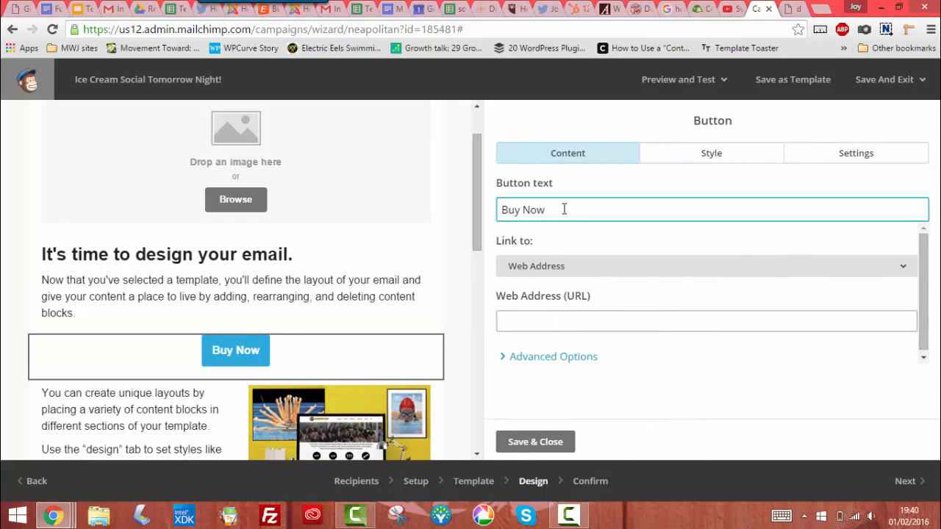
pyautogui.moveTo(564, 209); pyautogui.dragTo(475, 213)
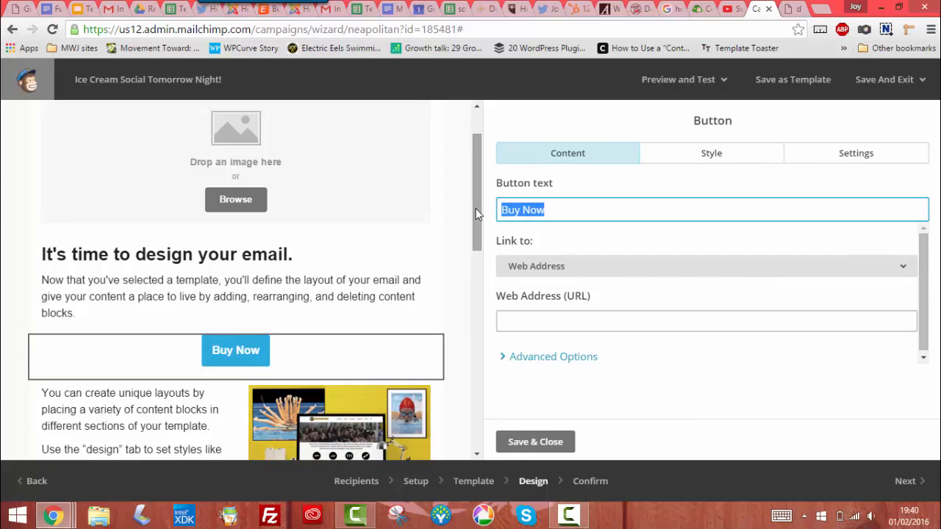
pyautogui.write('Sign up for the ')
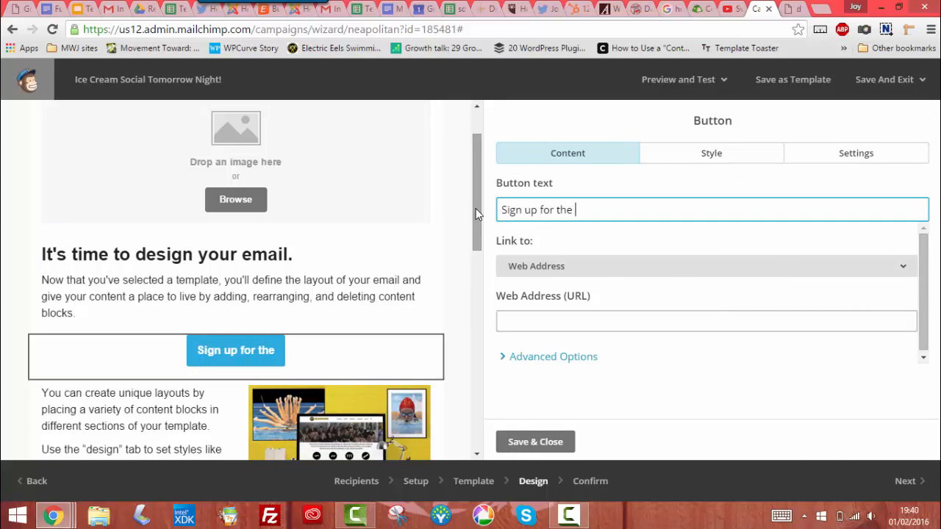
pyautogui.write('icecre')
pyautogui.press('BackSpace')
pyautogui.press('BackSpace')
pyautogui.press('BackSpace')
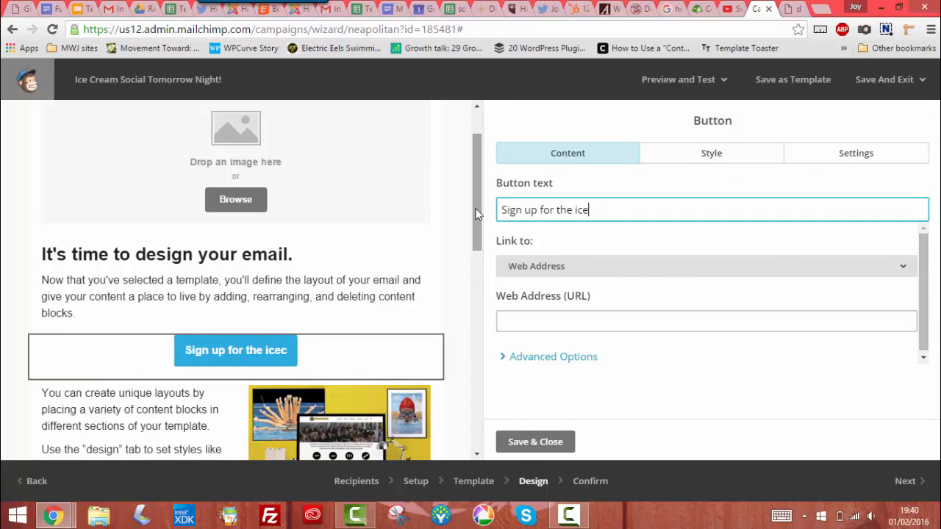
pyautogui.write('cream social')
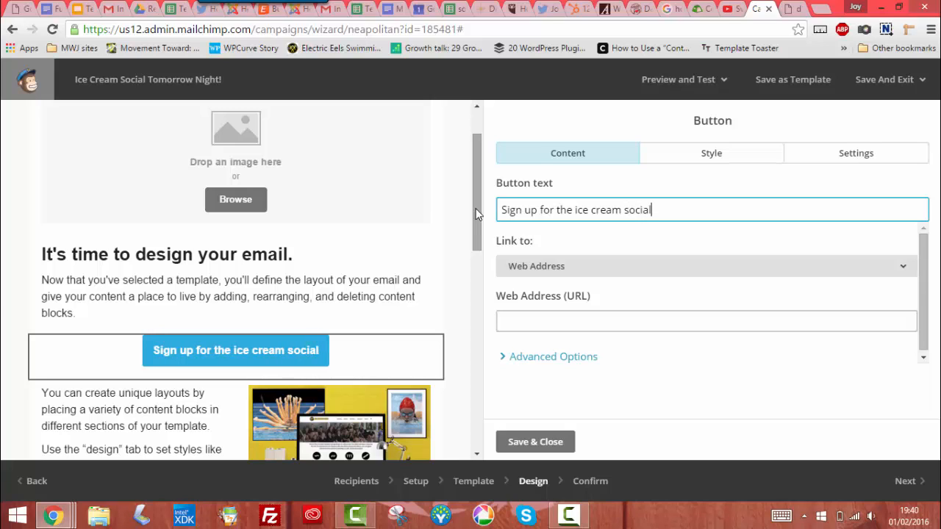
pyautogui.write(', click here!')
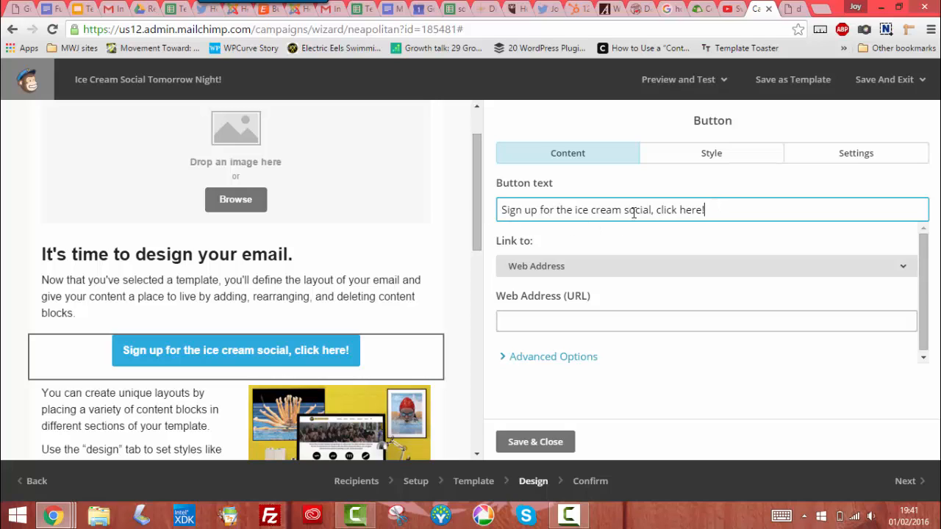
# Change the button's text to "Book your spot at the Ice Cream Social!" and save the block
pyautogui.moveTo(705, 211); pyautogui.dragTo(488, 225)
pyautogui.write('Book your spot!')
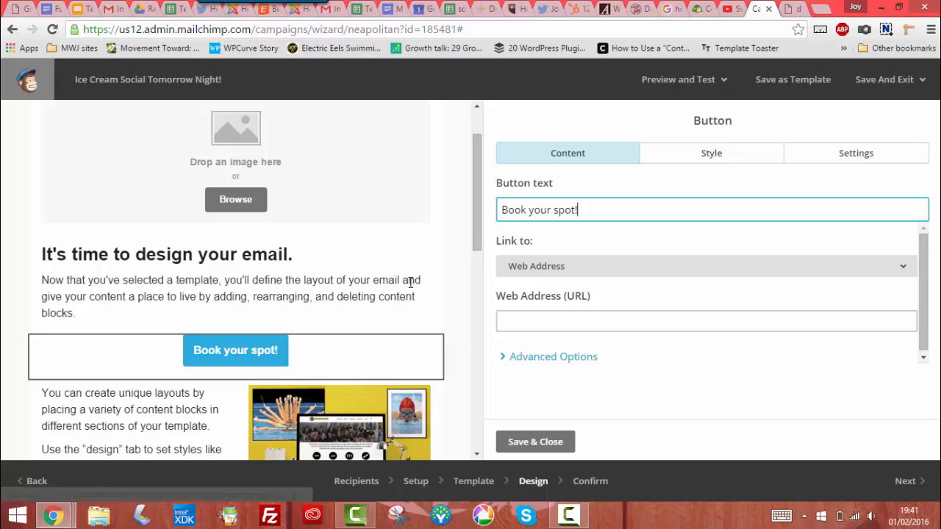
pyautogui.press('BackSpace')
pyautogui.write(' at th')
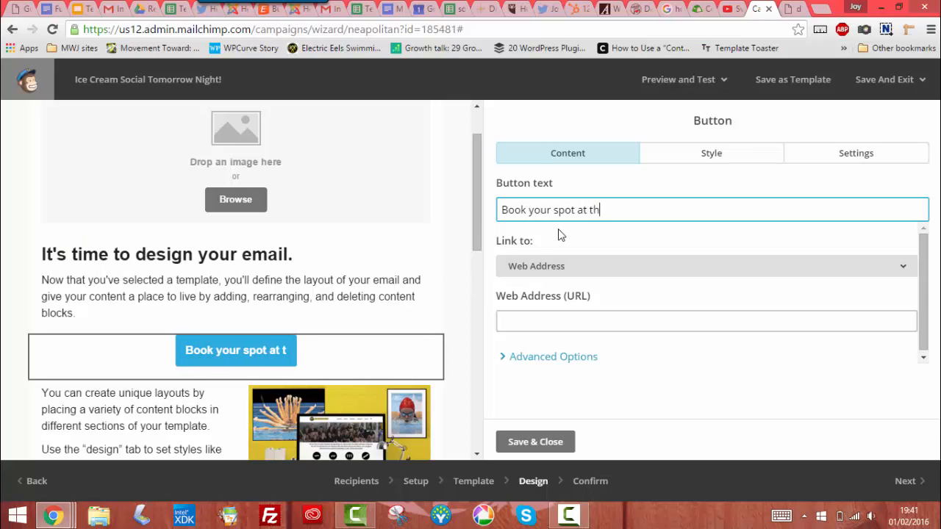
pyautogui.write('e Ice Crea')
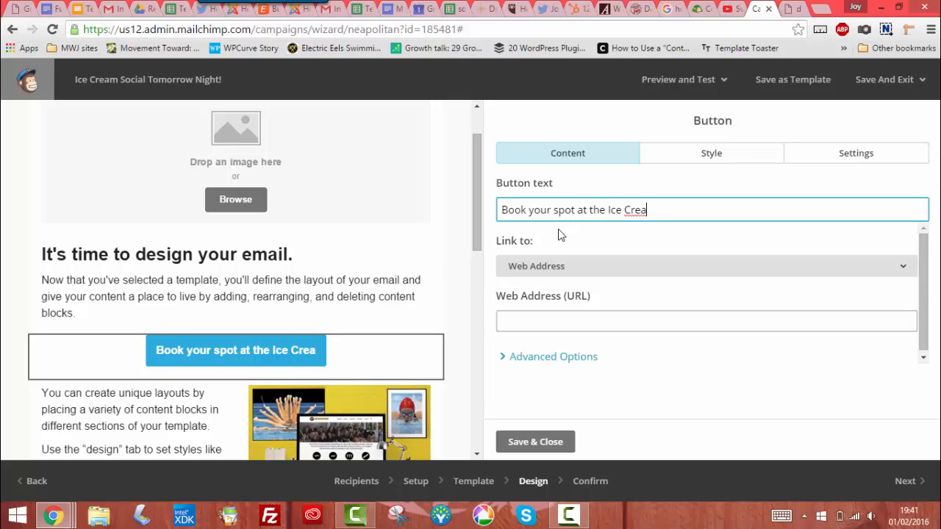
pyautogui.write('m Social!')
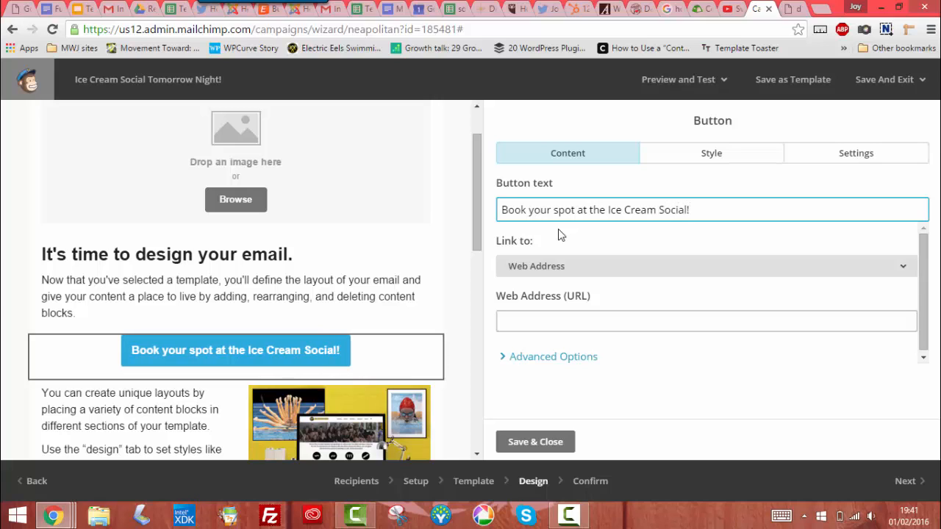
pyautogui.click(515, 322)
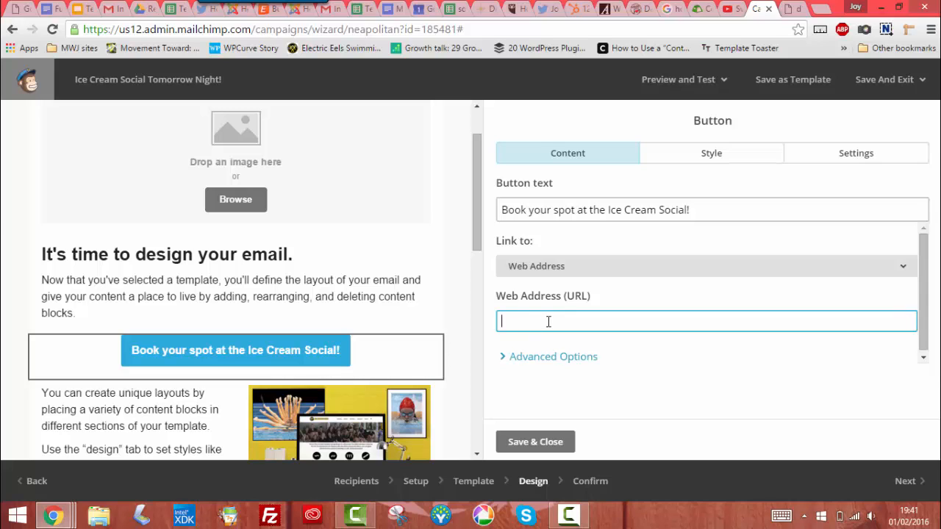
pyautogui.click(535, 442)
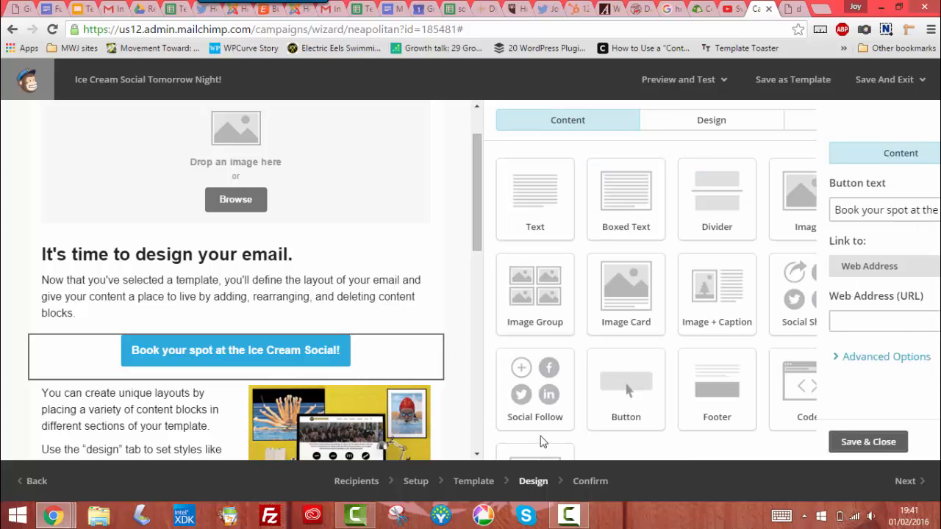
# Fill the empty header image block with the "email title" picture from the file manager
pyautogui.click(246, 198)
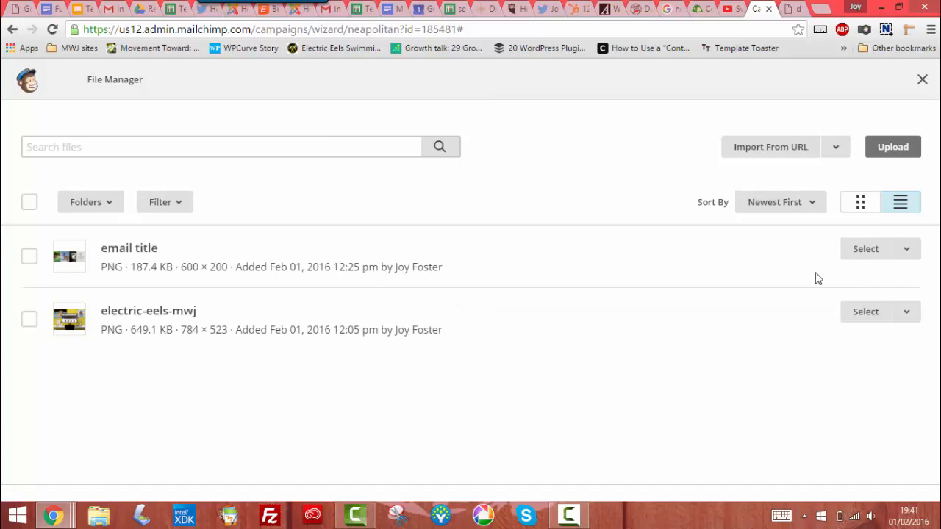
pyautogui.click(867, 250)
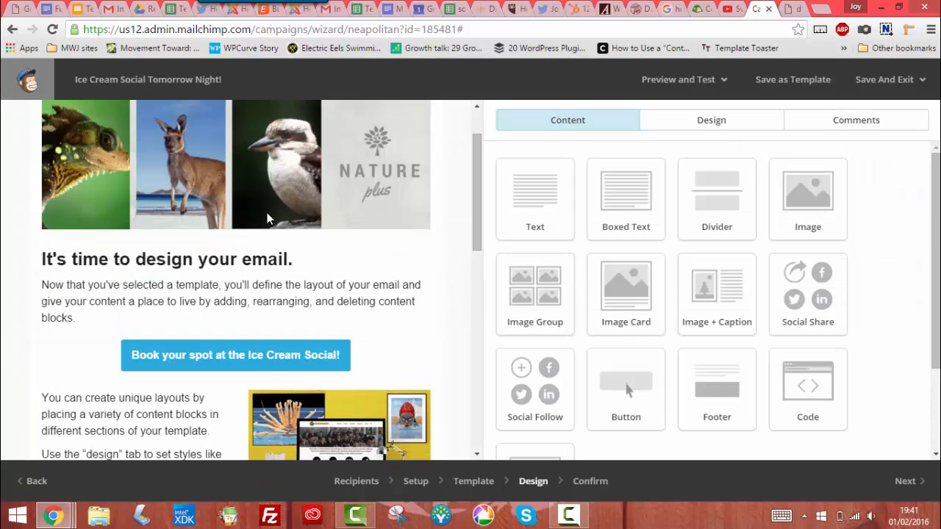
pyautogui.scroll(1, 464, 266)
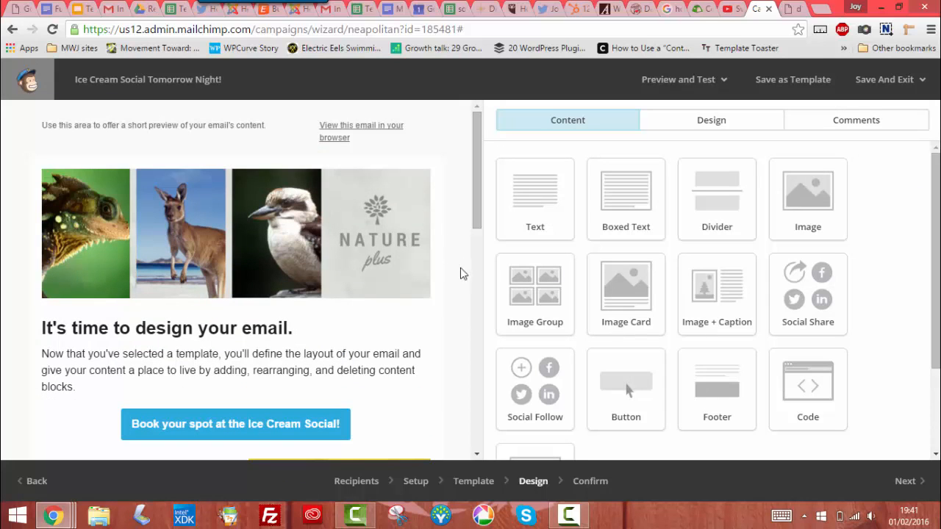
# Replace all the placeholder text in the "It's time to design your email." block with "Dear", cleared of its styles
pyautogui.click(353, 335)
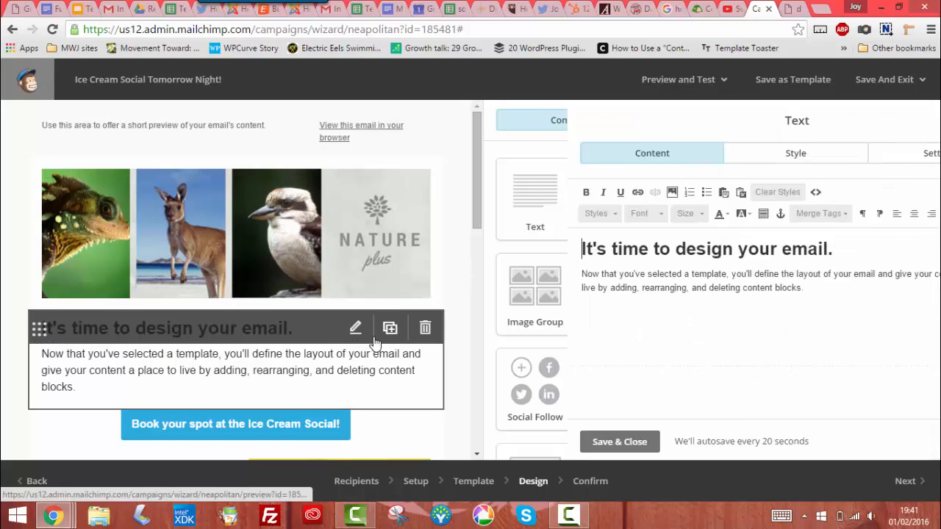
pyautogui.hotkey('ctrl', 'a')
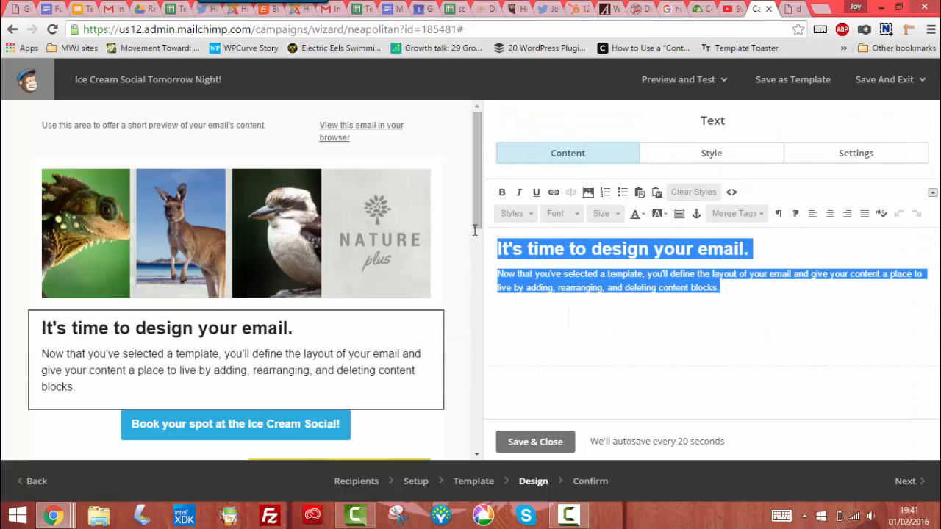
pyautogui.press('BackSpace')
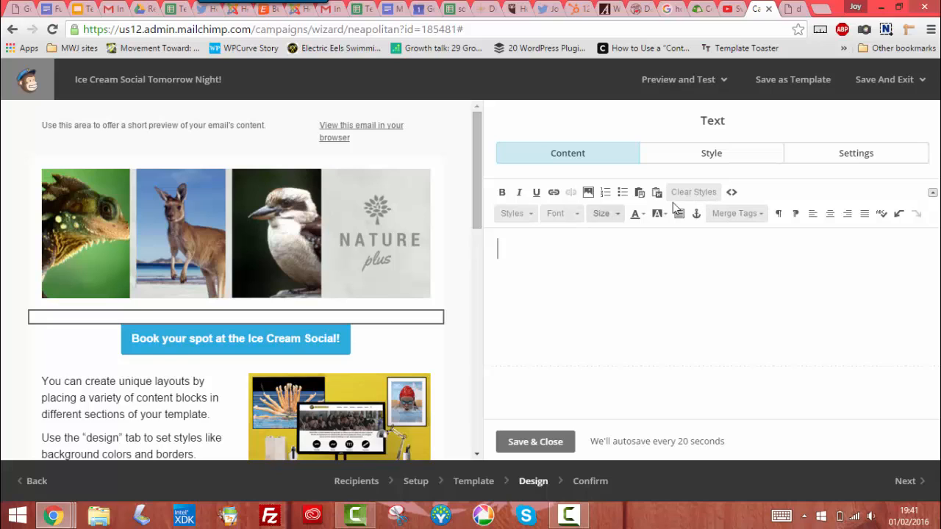
pyautogui.write('D')
pyautogui.hotkey('ctrl', 'a')
pyautogui.click(695, 192)
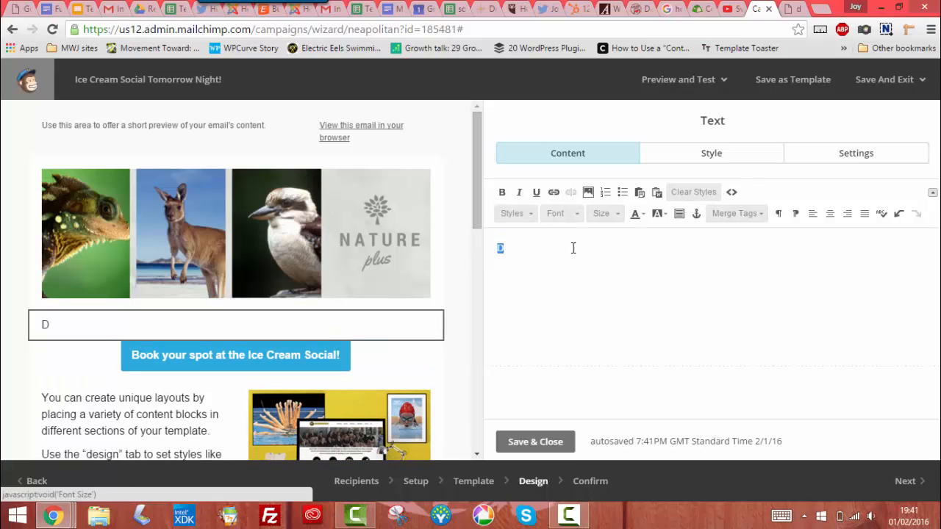
pyautogui.click(512, 247)
pyautogui.write('ear')
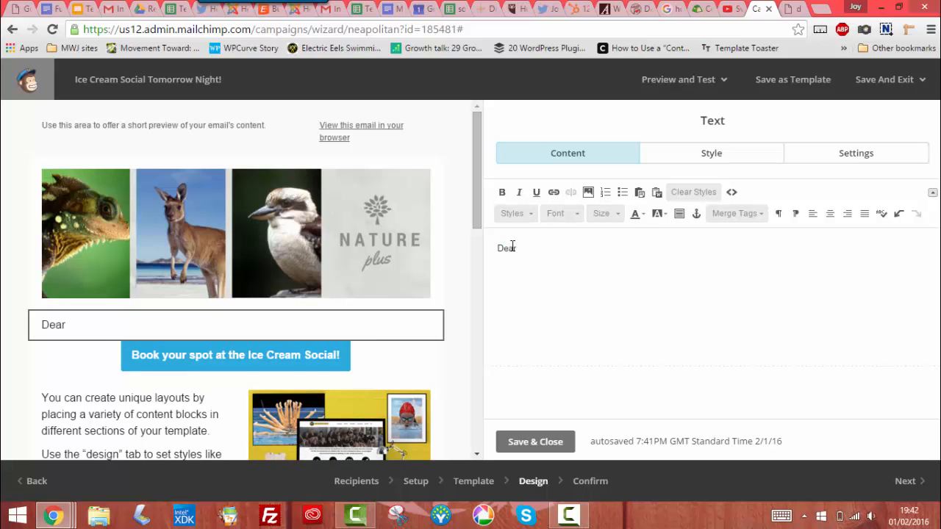
# Complete the greeting with the First Name merge tag and a comma, and start a new paragraph
pyautogui.click(738, 213)
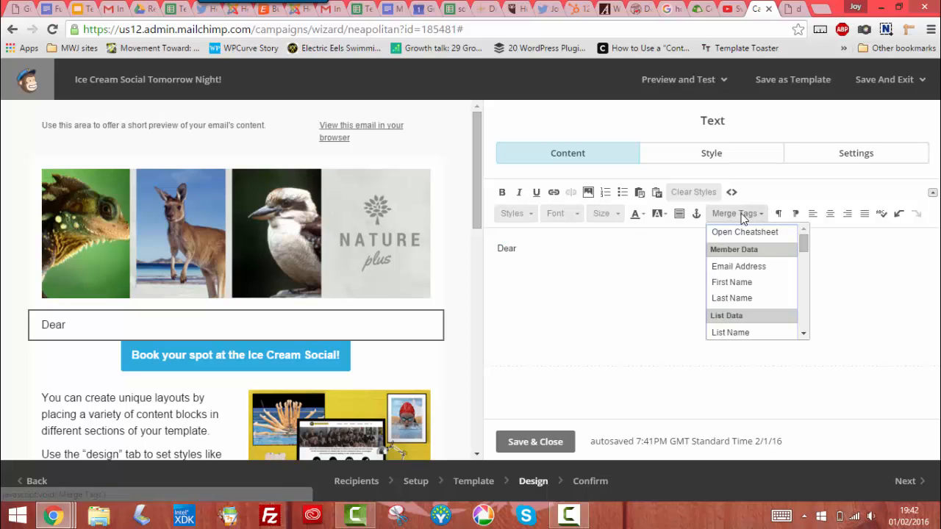
pyautogui.click(745, 282)
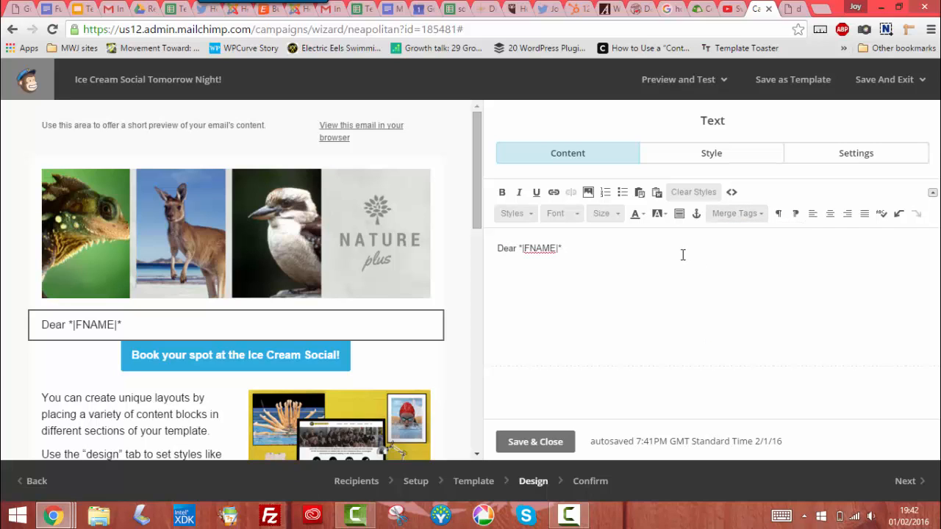
pyautogui.write(',')
pyautogui.press('Return')
# Write under the greeting "Did you know that we are going out for ice cream tomorrow? We'd love for you to join us."
pyautogui.write('D')
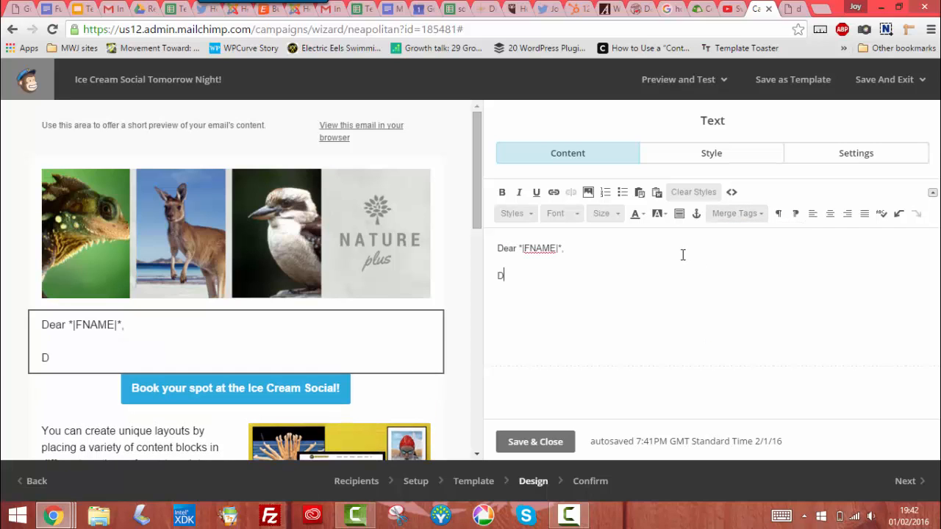
pyautogui.write('id you know that we ')
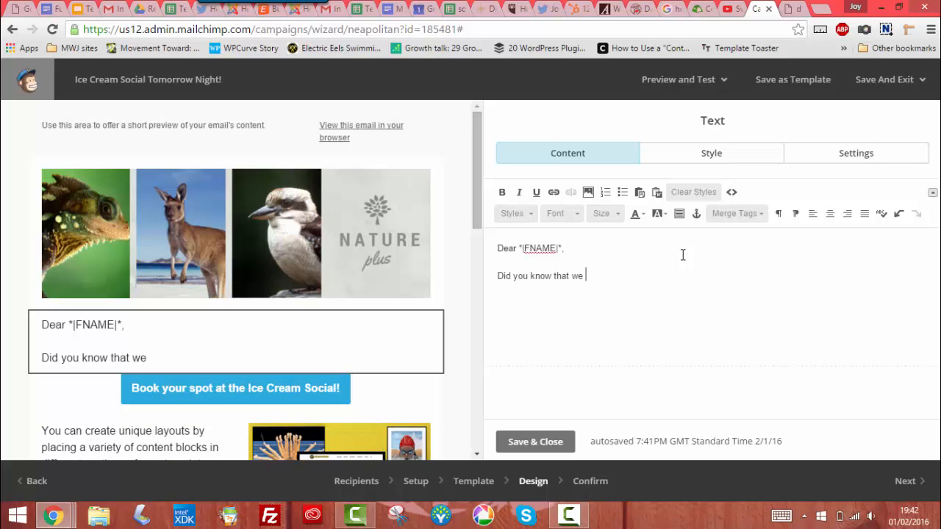
pyautogui.write('are going ')
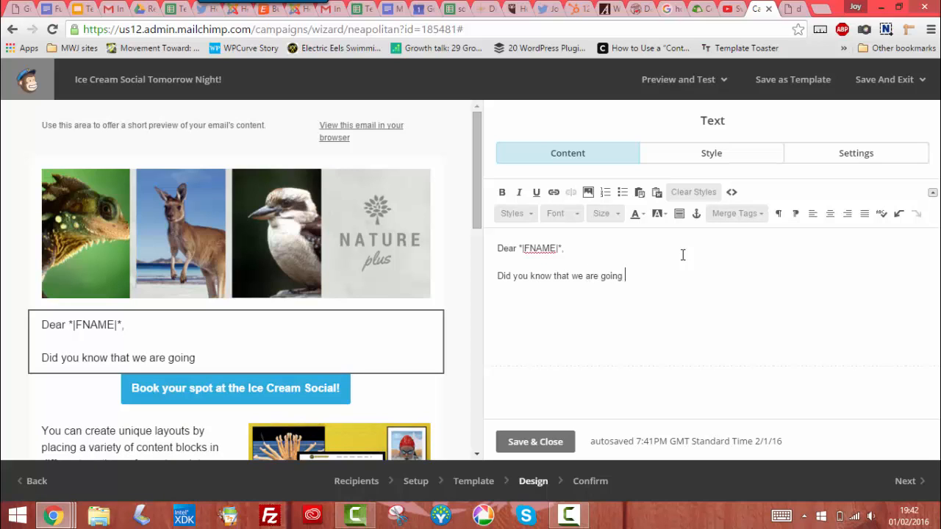
pyautogui.write('out for icec')
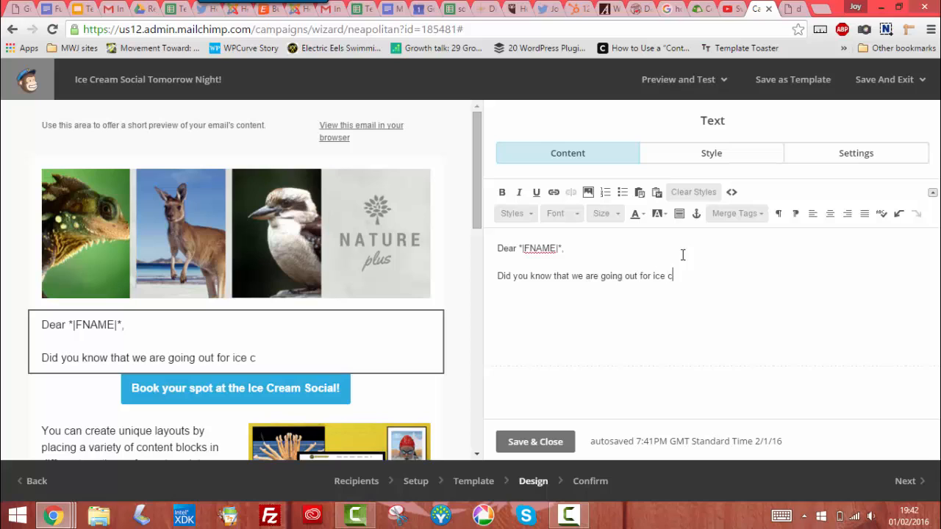
pyautogui.write('ream tomorrow!')
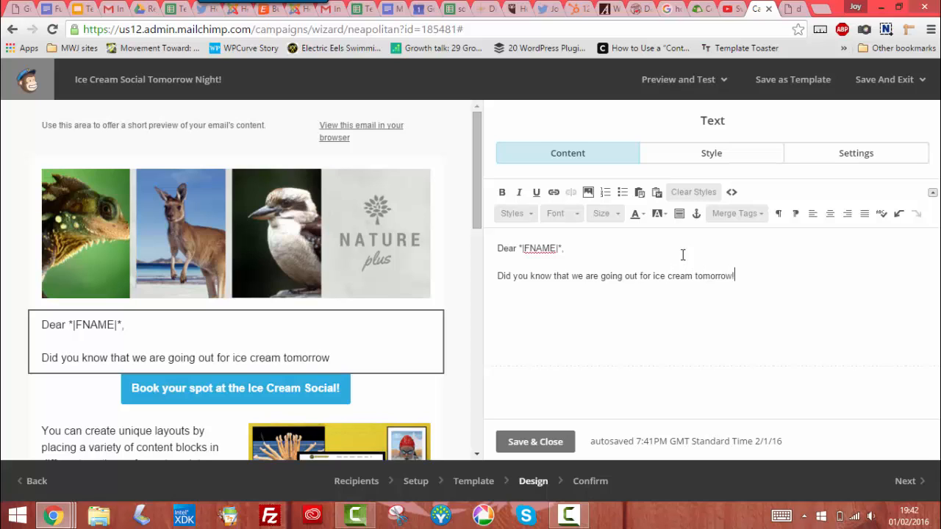
pyautogui.press('BackSpace')
pyautogui.write("? We'd love for you to join us. It")
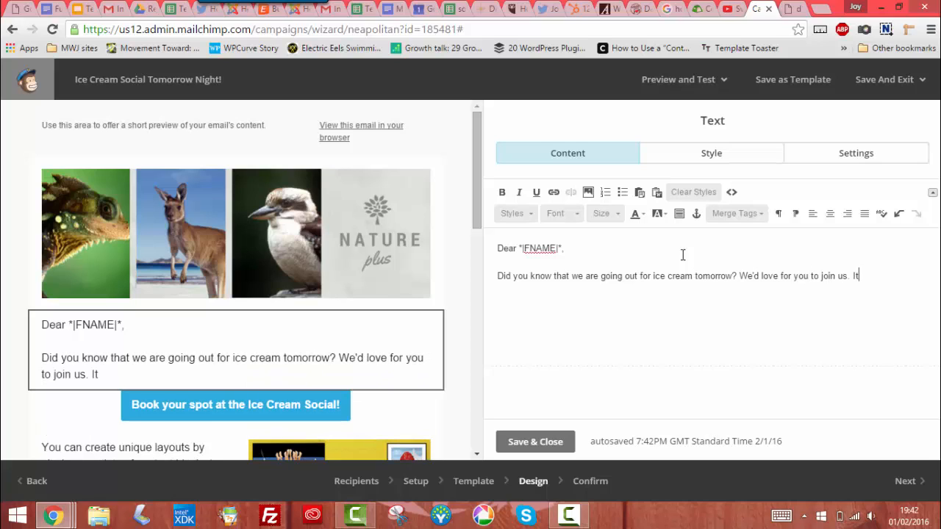
# Continue the body paragraph with "It is a super simple process... just click and book..."
pyautogui.write(' is a super sim')
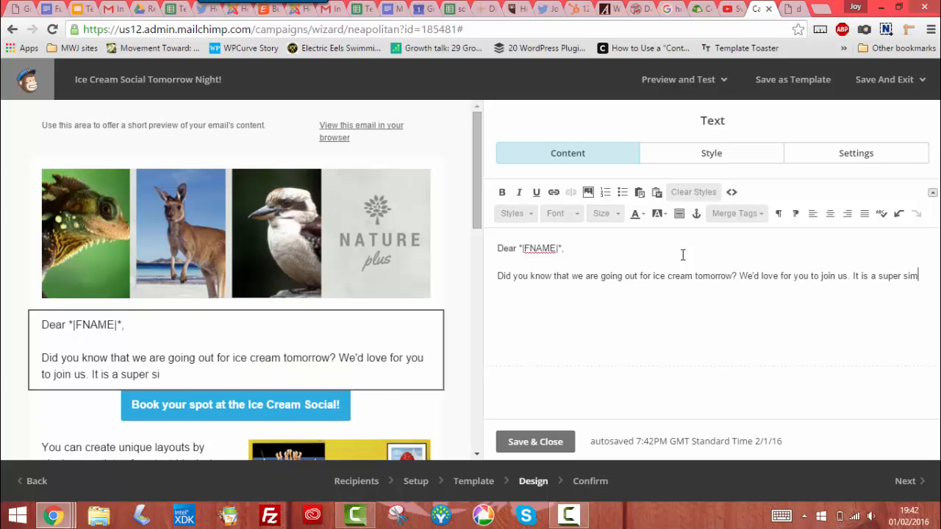
pyautogui.write('ple process... just ck')
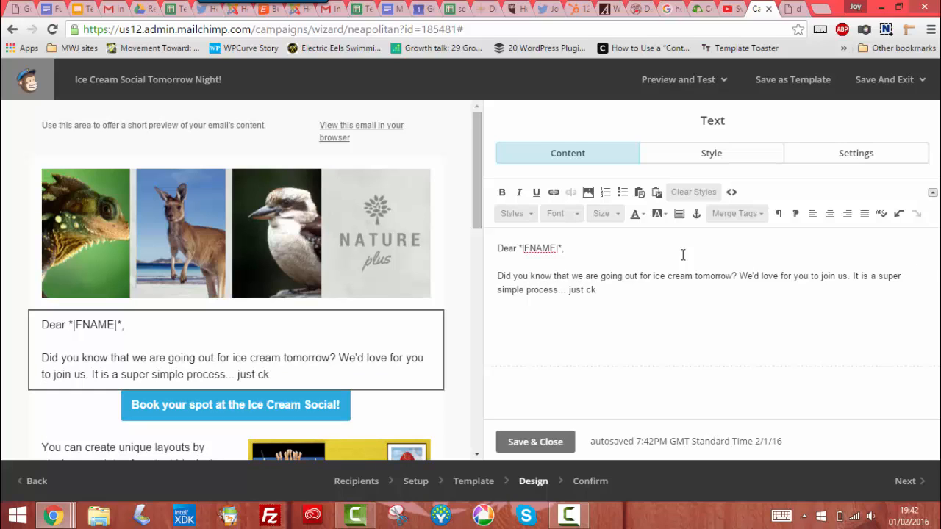
pyautogui.press('BackSpace')
pyautogui.write('lick and book...')
# Reword the end of the paragraph to "just click on the button below to book..."
pyautogui.write('on teh but')
pyautogui.press('BackSpace')
pyautogui.press('BackSpace')
pyautogui.press('BackSpace')
pyautogui.press('BackSpace')
pyautogui.press('BackSpace')
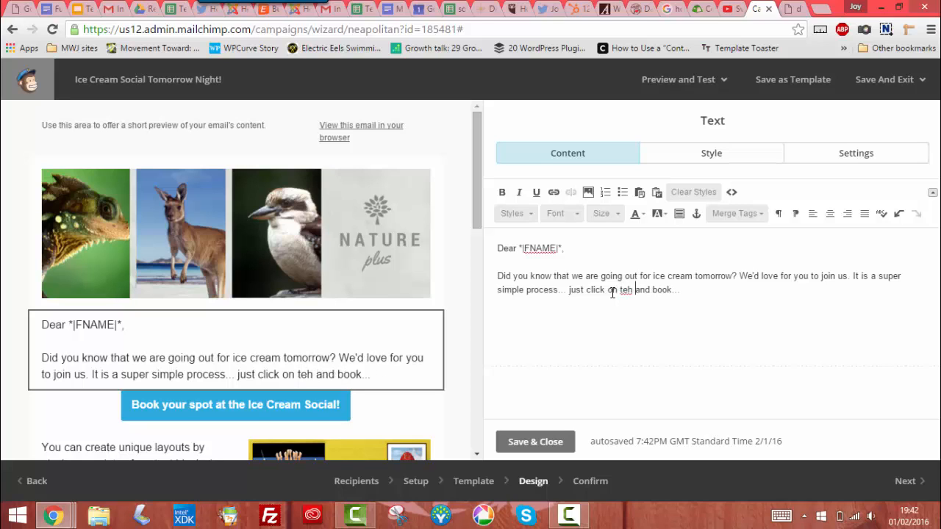
pyautogui.press('BackSpace')
pyautogui.write('he button be')
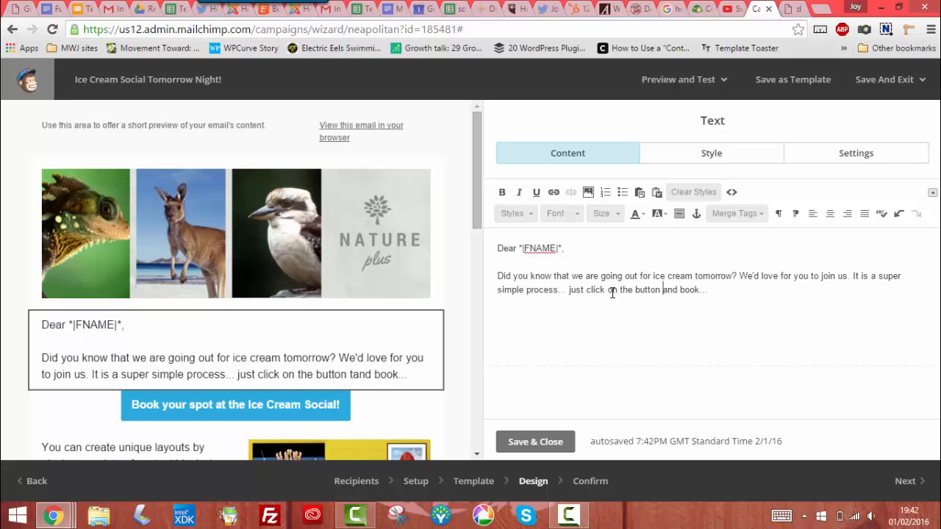
pyautogui.write('low to')
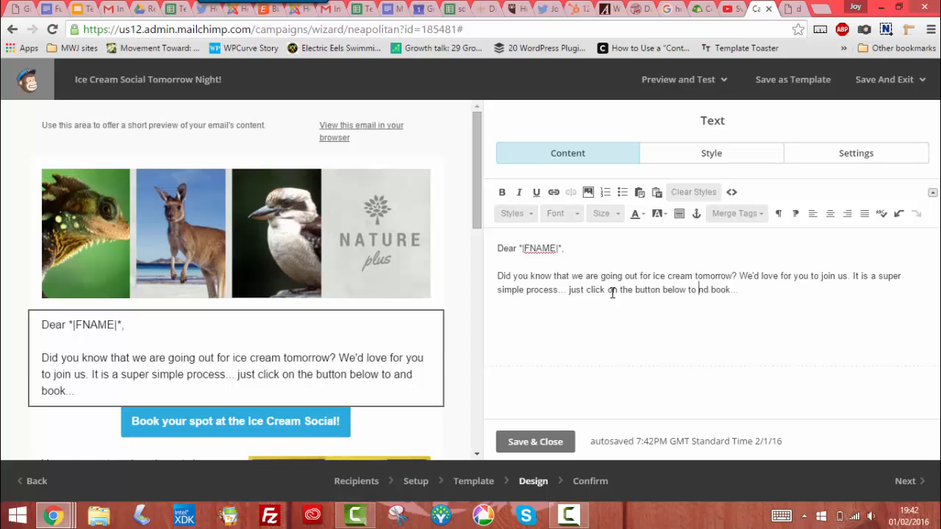
pyautogui.press('Delete')
pyautogui.press('Delete')
pyautogui.press('Delete')
pyautogui.press('Delete')
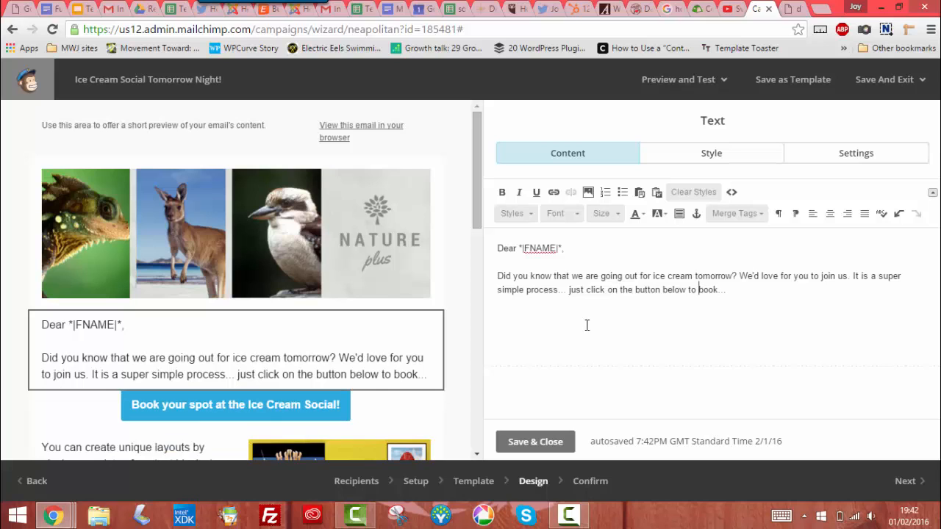
# Switch to the browser page with the desk picture, search the web for "lorem epson" and open the lipsum.com generator
pyautogui.moveTo(328, 400)
pyautogui.click(793, 9)
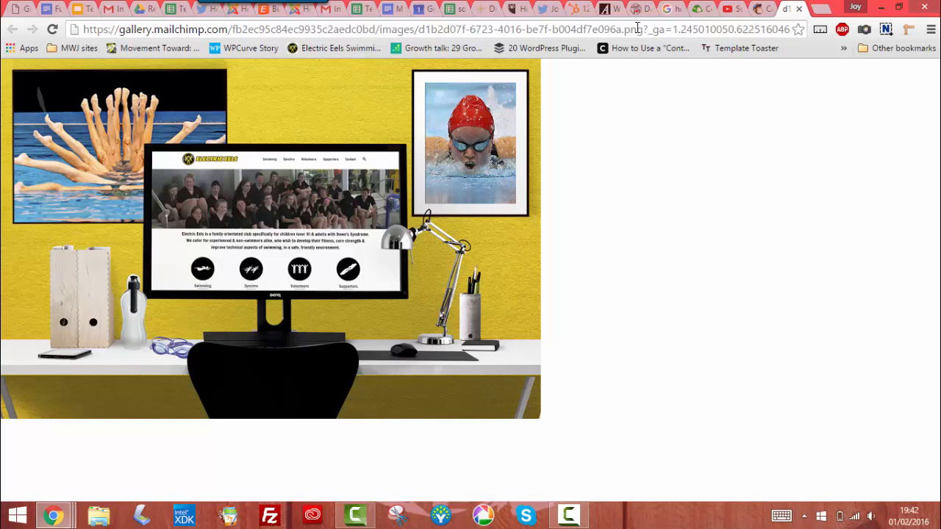
pyautogui.click(636, 29)
pyautogui.write('lore')
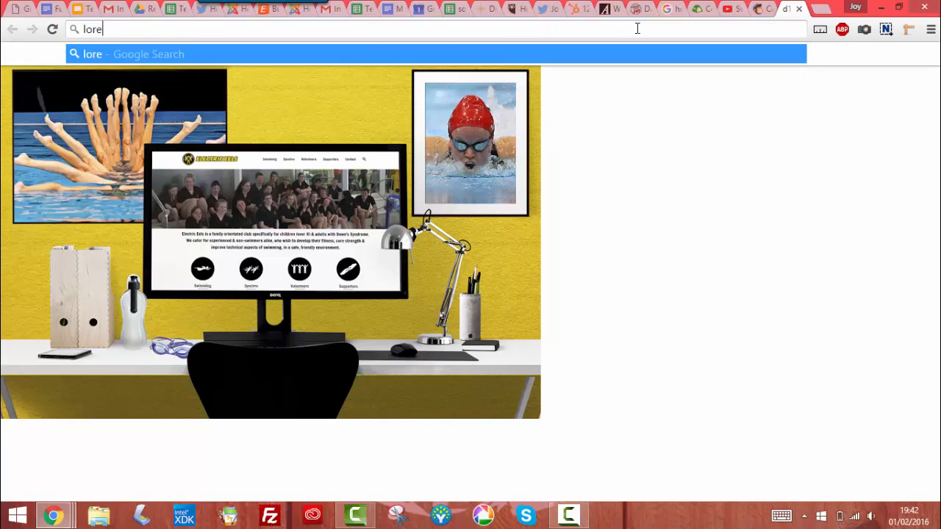
pyautogui.write('m epson')
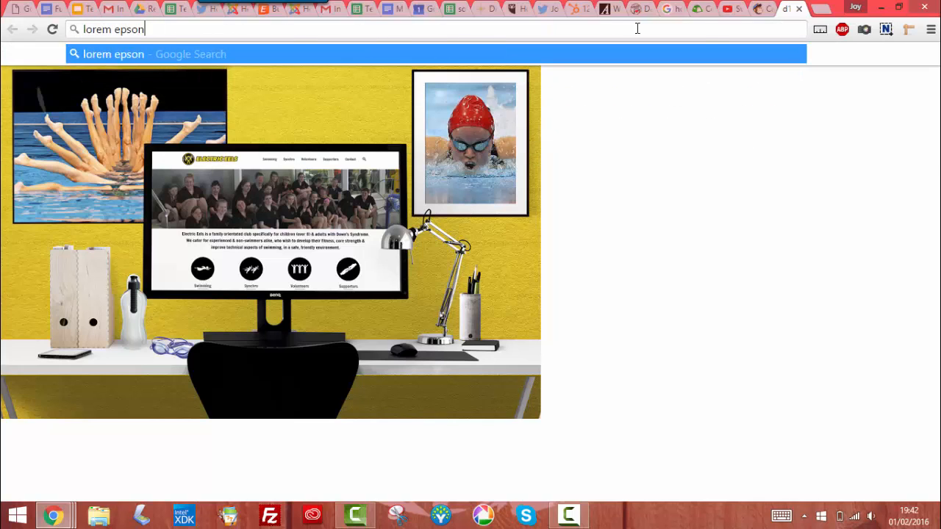
pyautogui.press('Return')
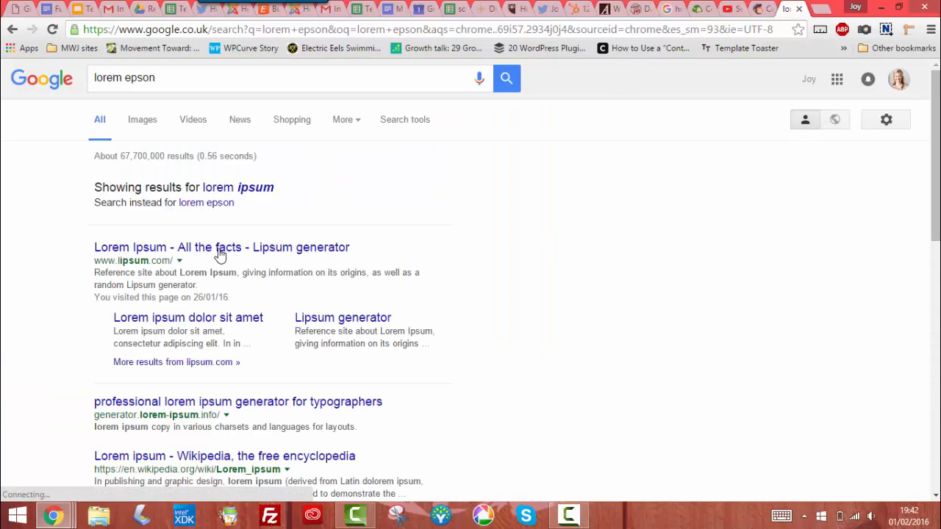
pyautogui.click(248, 254)
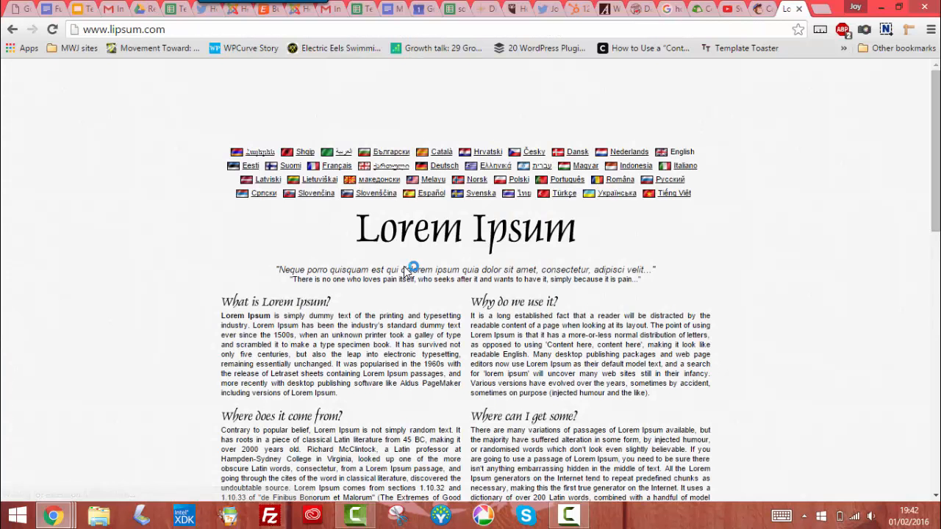
# Generate 1 paragraph of Lorem Ipsum placeholder text
pyautogui.scroll(-4, 533, 283)
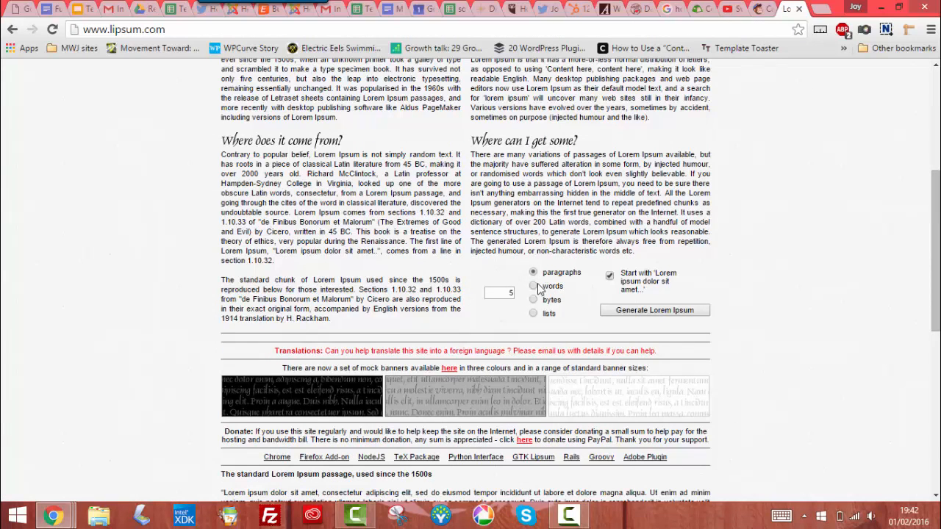
pyautogui.moveTo(496, 293); pyautogui.dragTo(532, 293)
pyautogui.write('1')
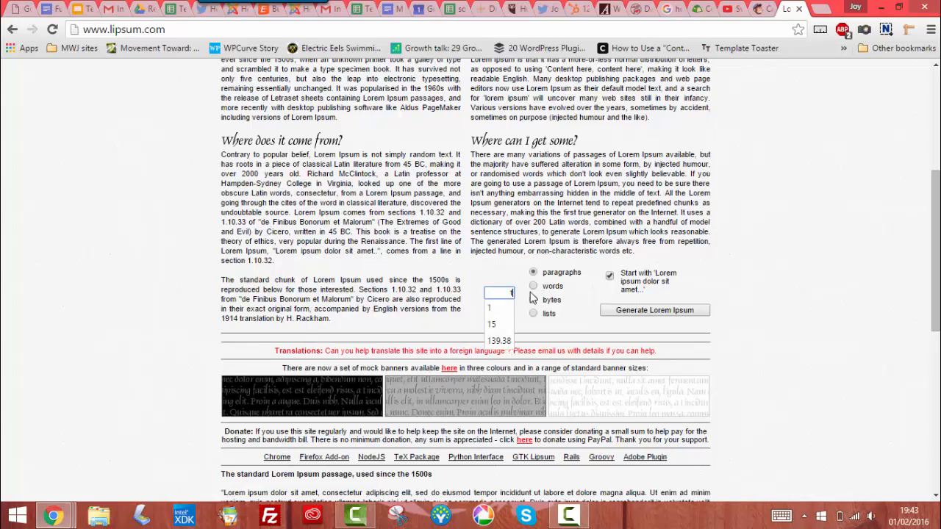
pyautogui.click(622, 310)
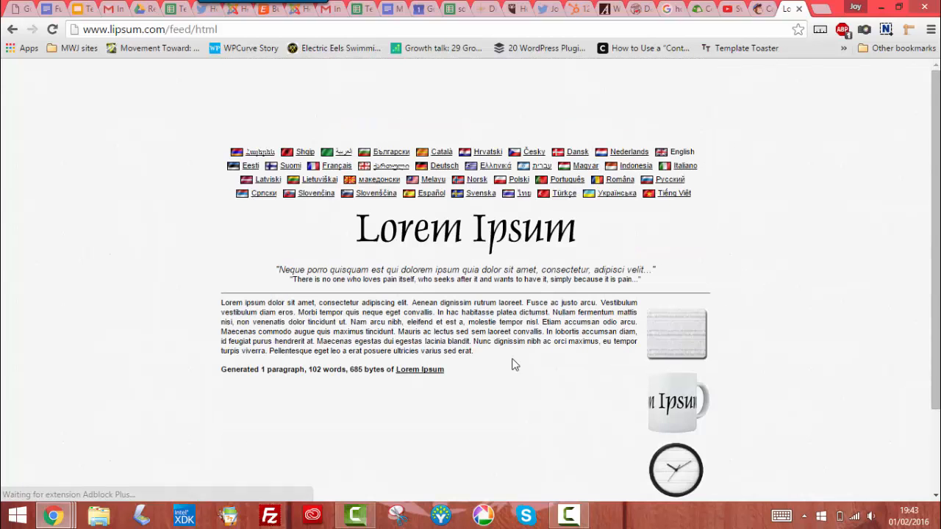
# Copy the generated paragraph and, back in the Mailchimp text block, replace the body paragraph under the greeting with it
pyautogui.moveTo(479, 356); pyautogui.dragTo(216, 297)
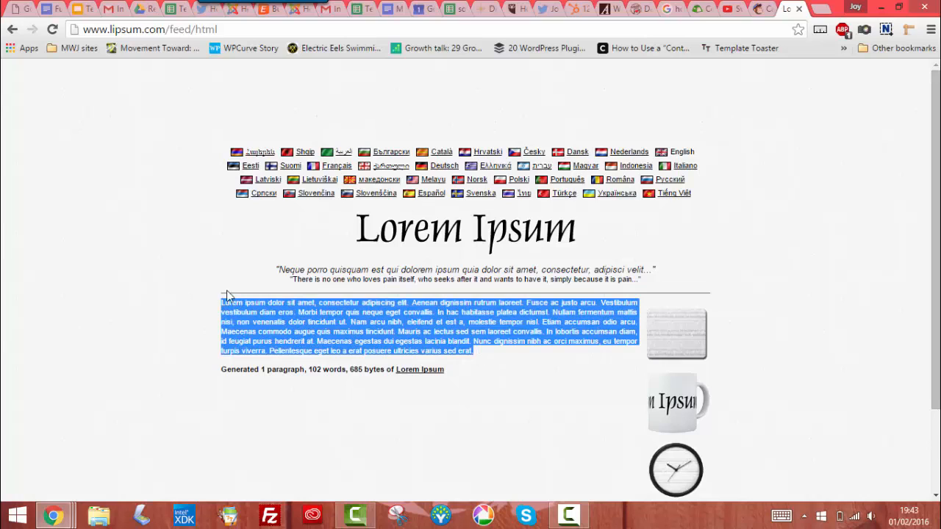
pyautogui.click(761, 9)
pyautogui.moveTo(735, 290); pyautogui.dragTo(473, 278)
pyautogui.write('Lorem ipsum dolor sit amet, consectetur adipiscing elit. Aenean dignissim rutrum laoreet. Fusce ac justo arcu. Vestibulum vestibulum diam eros. Morbi tempor quis neque eget convallis. In hac habitasse platea dictumst. Nullam fermentum mattis nisi, non venenatis dolor tincidunt ut. Nam arcu nibh, eleifend et est a, molestie tempor nisl. Etiam accumsan odio arcu. Maecenas commodo augue quis maximus tincidunt. Mauris ac lectus sed sem laoreet convallis. In lobortis accumsan diam, id feugiat purus hendrerit at. Maecenas egestas dui egestas lacinia blandit. Nunc dignissim nibh ac orci maximus, eu tempor turpis viverra. Pellentesque eget leo a erat posuere ultricies varius sed erat.')
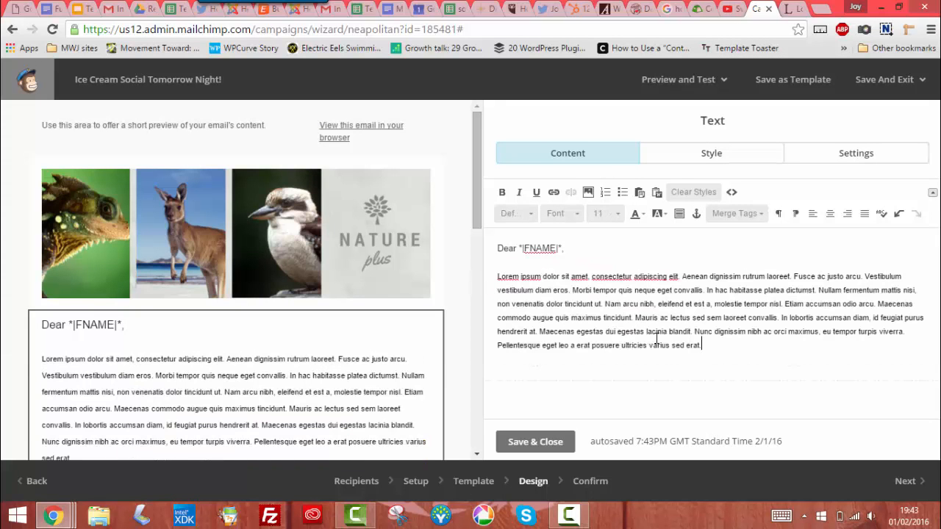
# Clear the styles of the pasted Lorem Ipsum paragraph
pyautogui.moveTo(739, 349); pyautogui.dragTo(497, 277)
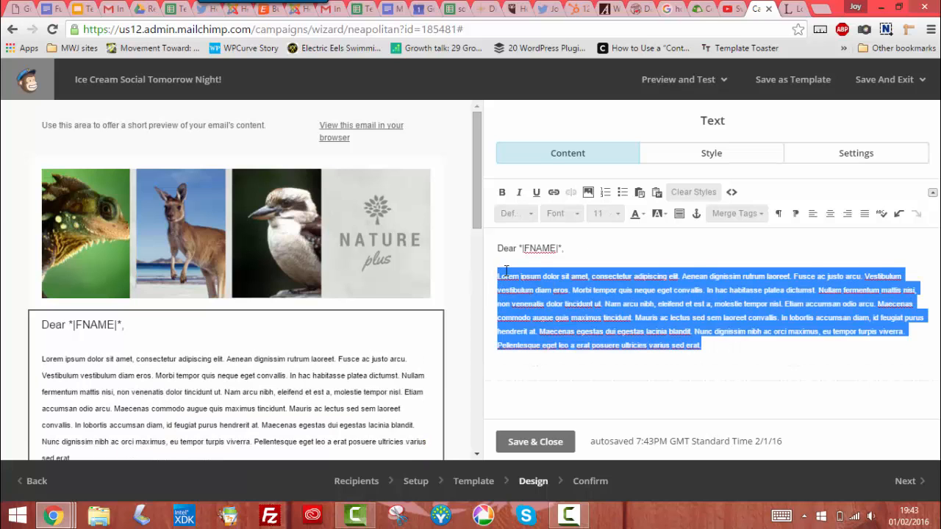
pyautogui.click(691, 191)
pyautogui.scroll(-1, 374, 386)
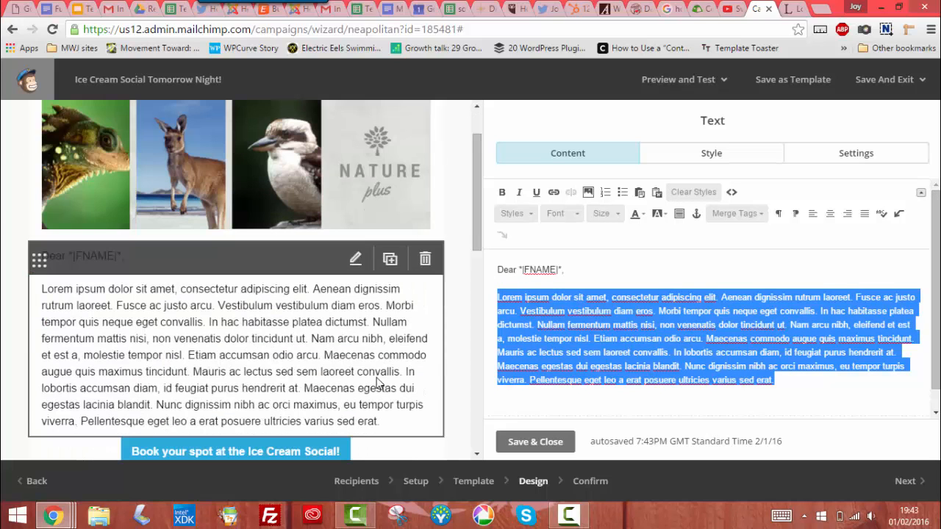
pyautogui.click(697, 328)
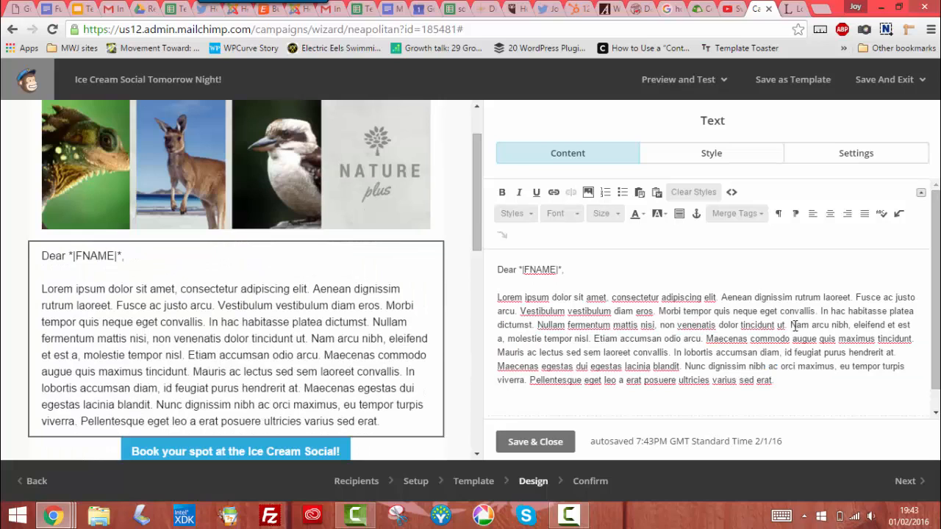
# Delete the paragraph's text from "Etiam accumsan odio arcu" to the end, and save and close the block
pyautogui.moveTo(594, 338); pyautogui.dragTo(789, 379)
pyautogui.press('BackSpace')
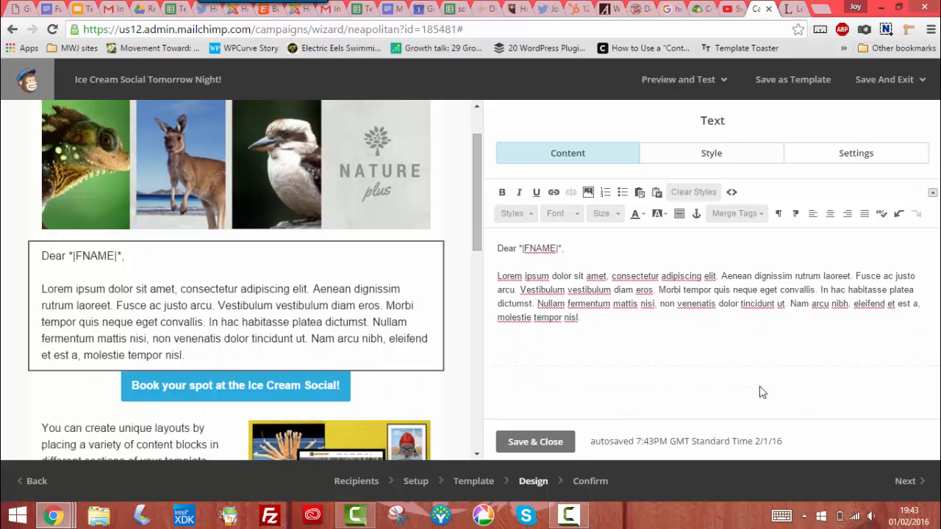
pyautogui.click(563, 445)
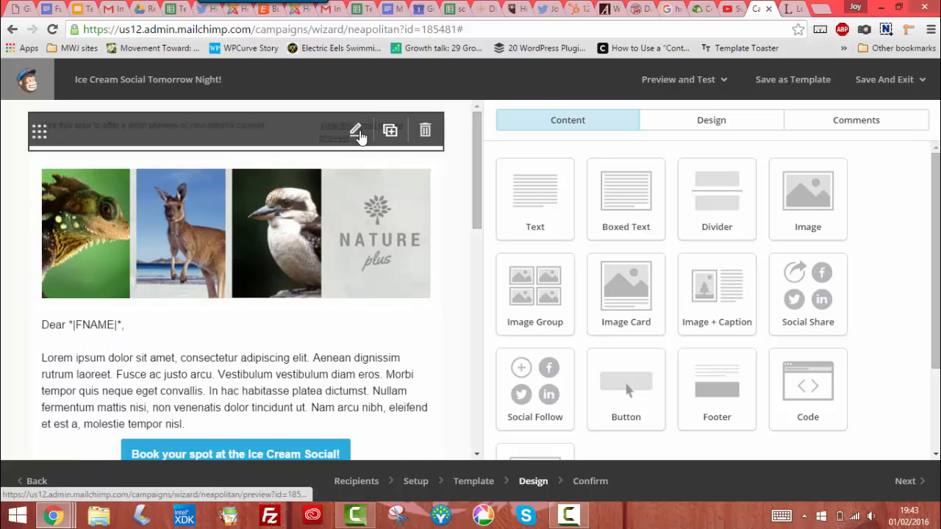
# Replace the preview text in the email's header block with "Ice Cream Social TOMORROW! Don't miss it..."
pyautogui.click(355, 134)
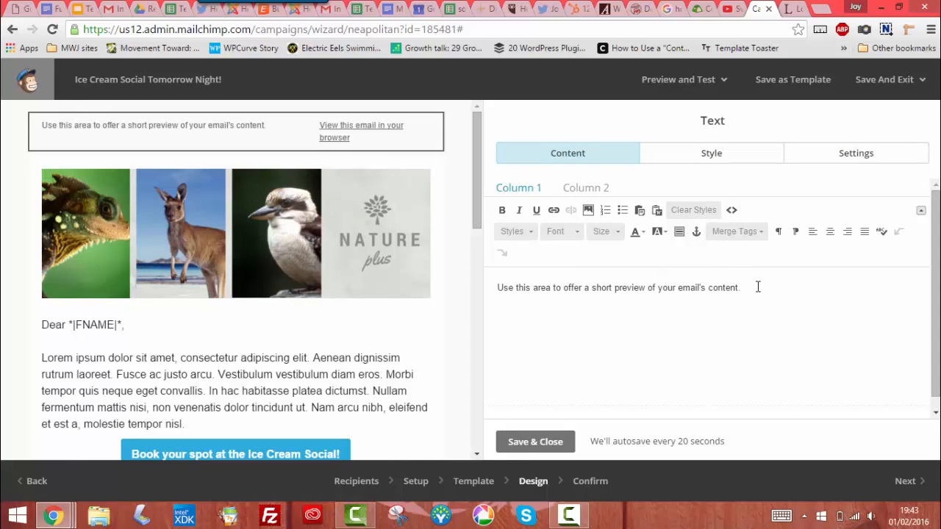
pyautogui.moveTo(754, 286); pyautogui.dragTo(465, 275)
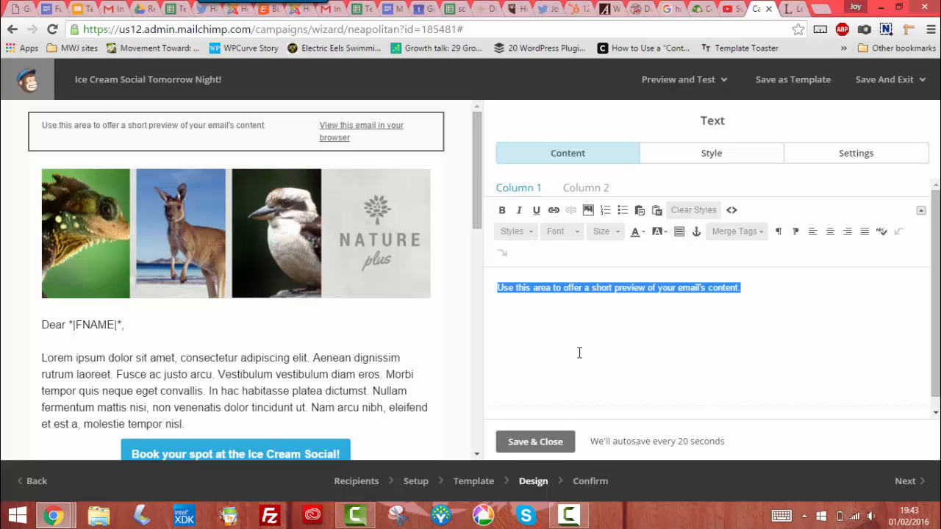
pyautogui.write('Ic')
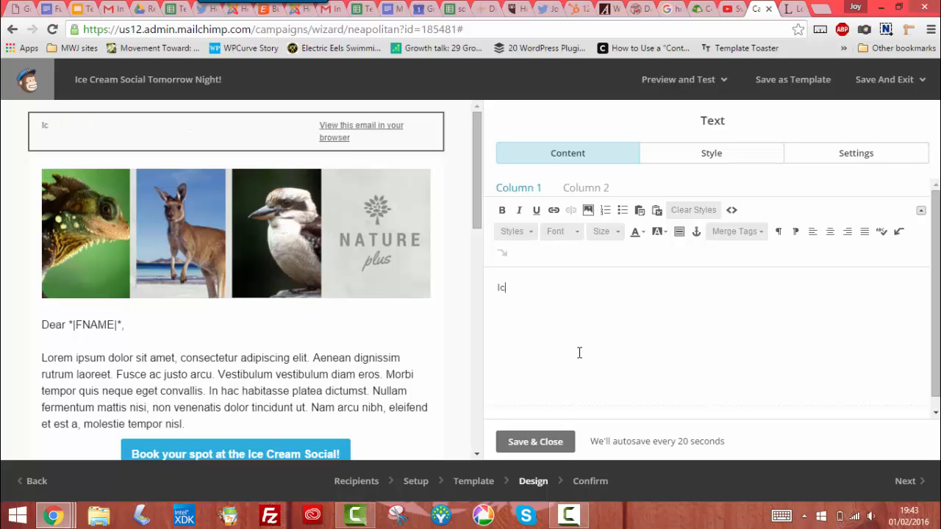
pyautogui.write('e Cram')
pyautogui.press('BackSpace')
pyautogui.press('BackSpace')
pyautogui.write('eam Social T')
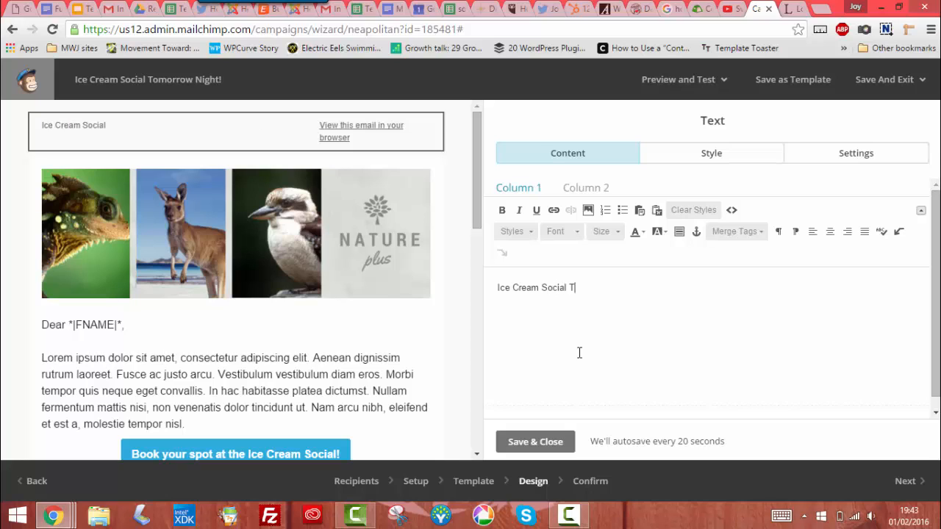
pyautogui.write("OMORROW! Don't missi")
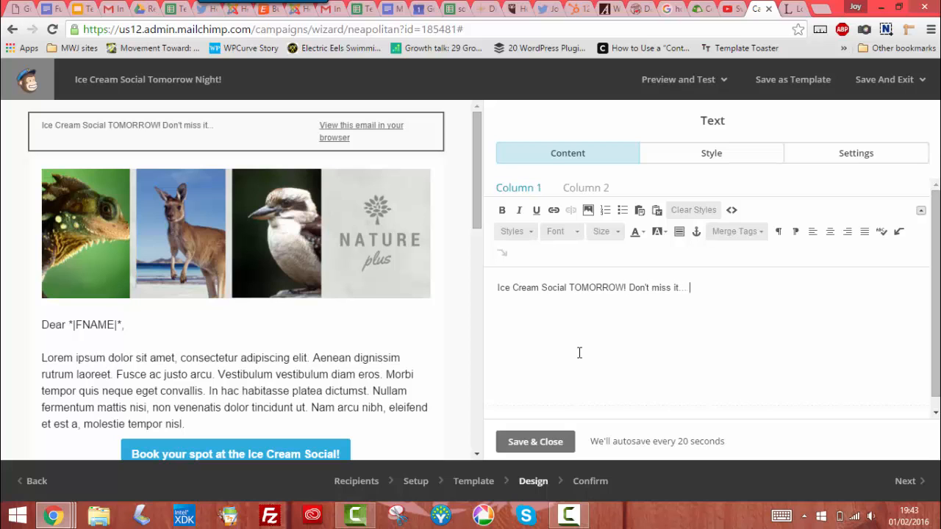
# Shorten the header block's second-column link text to "View in your browser", and save and close the block
pyautogui.click(324, 8)
pyautogui.click(762, 9)
pyautogui.click(586, 189)
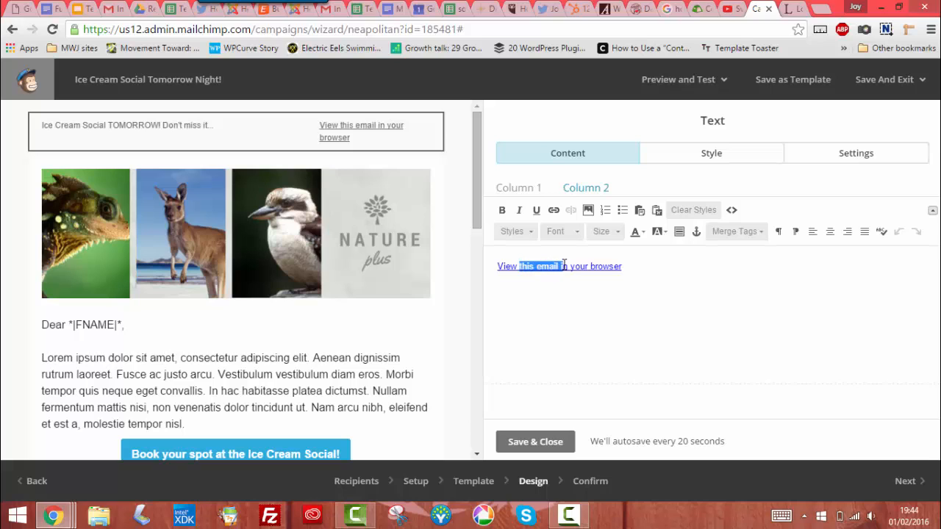
pyautogui.press('BackSpace')
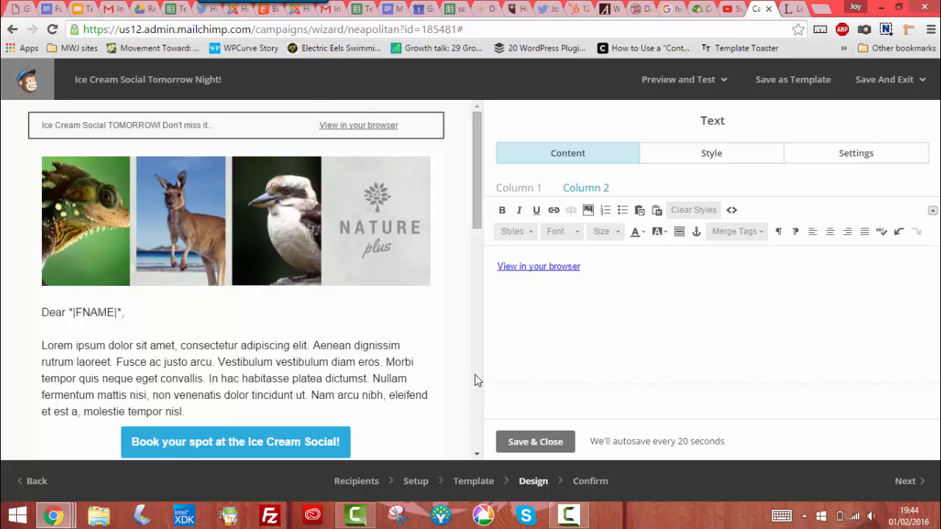
pyautogui.click(540, 444)
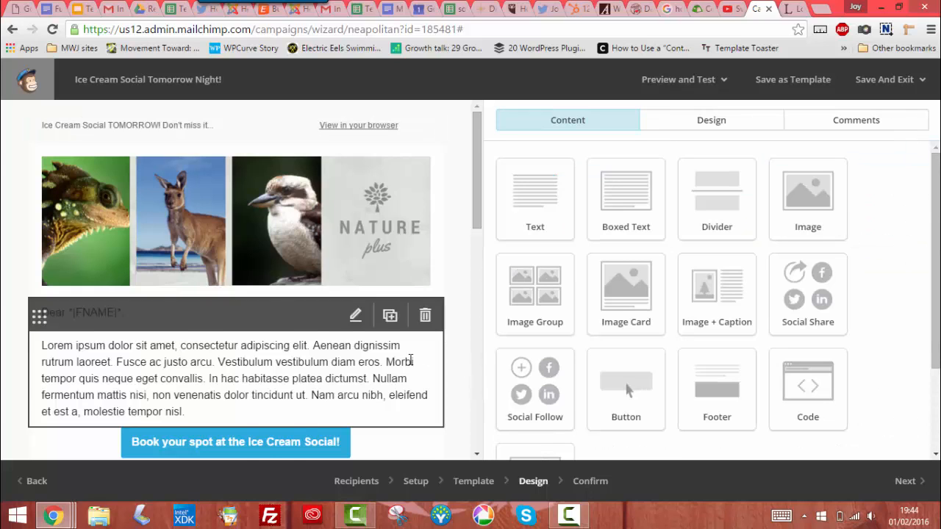
# Replace all text in the block beside the desk image with the copied Lorem Ipsum paragraph and clear its styles
pyautogui.scroll(-3, 412, 360)
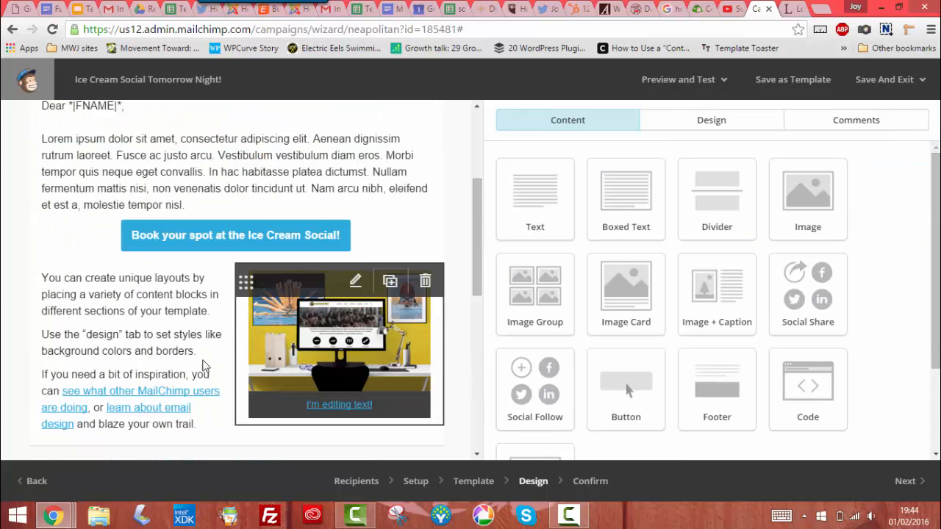
pyautogui.click(155, 308)
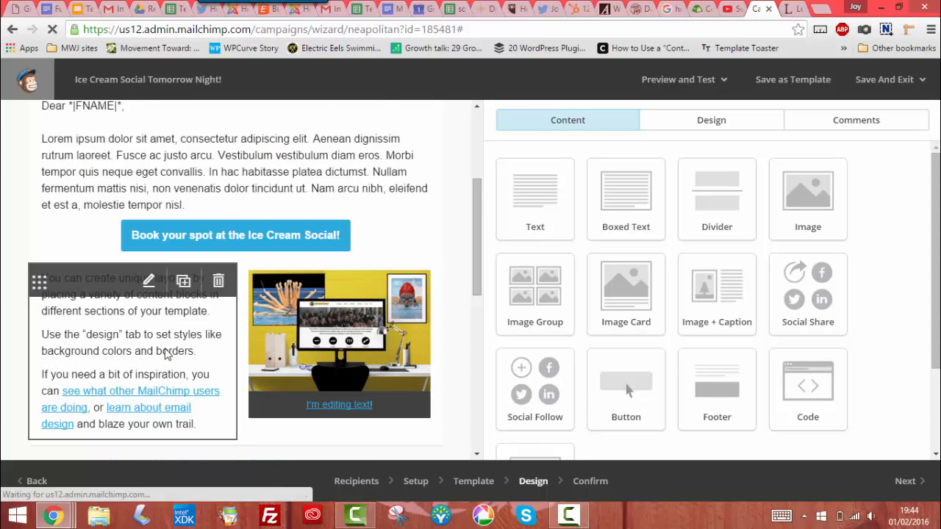
pyautogui.hotkey('ctrl', 'a')
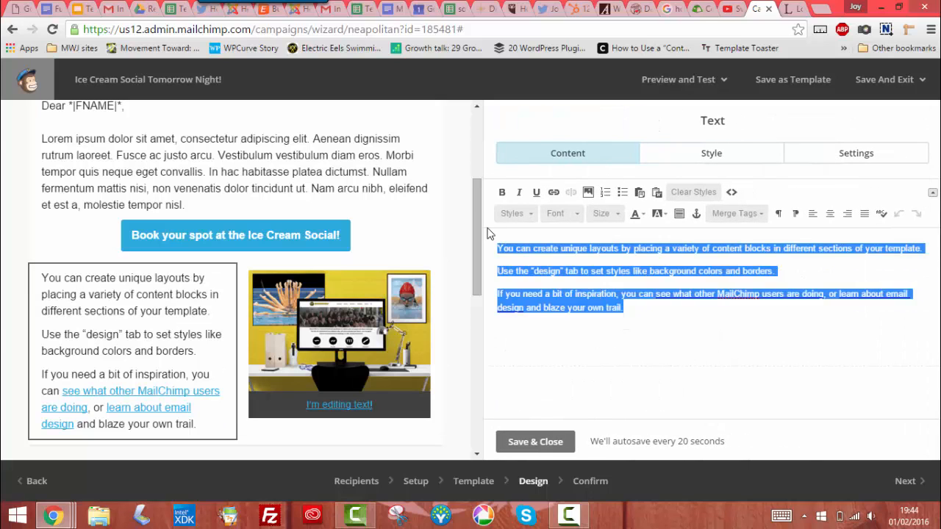
pyautogui.write('Lorem ipsum dolor sit amet, consectetur adipiscing elit. Aenean dignissim rutrum laoreet. Fusce ac justo arcu. Vestibulum vestibulum diam eros. Morbi tempor quis neque eget convallis. In hac habitasse platea dictumst. Nullam fermentum mattis nisi, non venenatis dolor tincidunt ut. Nam arcu nibh, eleifend et est a, molestie tempor nisl. Etiam accumsan odio arcu. Maecenas commodo augue quis maximus tincidunt. Mauris ac lectus sed sem laoreet convallis. In lobortis accumsan diam, id feugiat purus hendrerit at. Maecenas egestas dui egestas lacinia blandit. Nunc dignissim nibh ac orci maximus, eu tempor turpis viverra. Pellentesque eget leo a erat posuere ultricies varius sed erat.')
pyautogui.moveTo(715, 319); pyautogui.dragTo(488, 226)
pyautogui.click(702, 192)
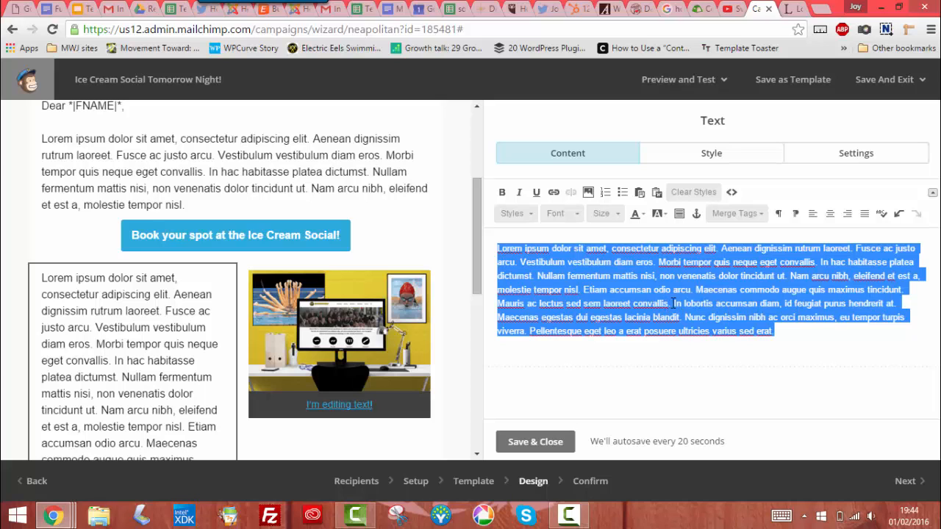
# Delete this block's text from "Etiam accumsan odio arcu" to the end, and save and close it
pyautogui.moveTo(583, 289); pyautogui.dragTo(775, 328)
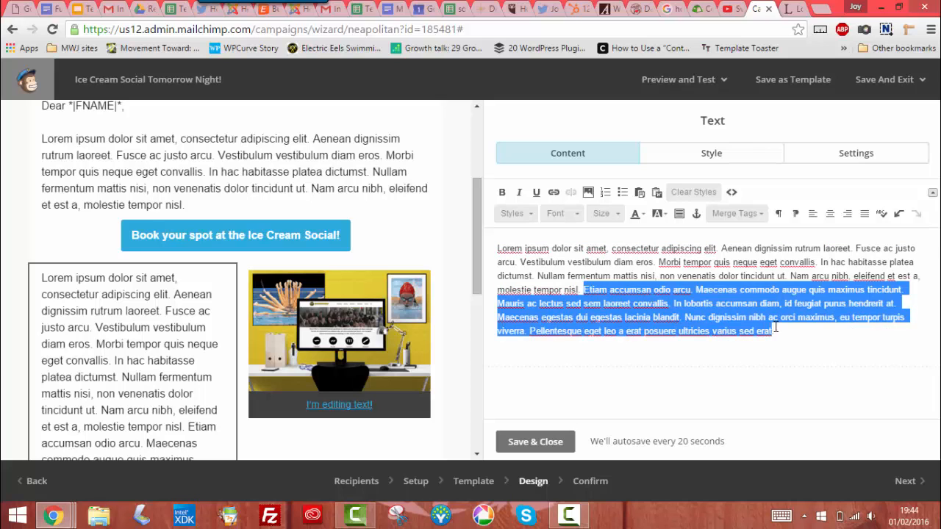
pyautogui.press('BackSpace')
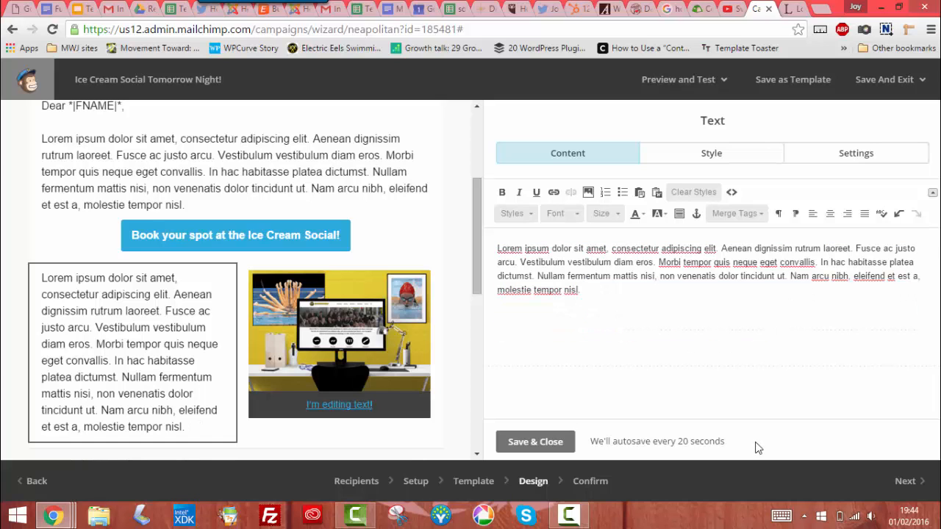
pyautogui.click(560, 444)
# Insert a Divider block between the booking button and the text-and-image section, and save and close it
pyautogui.scroll(-2, 463, 381)
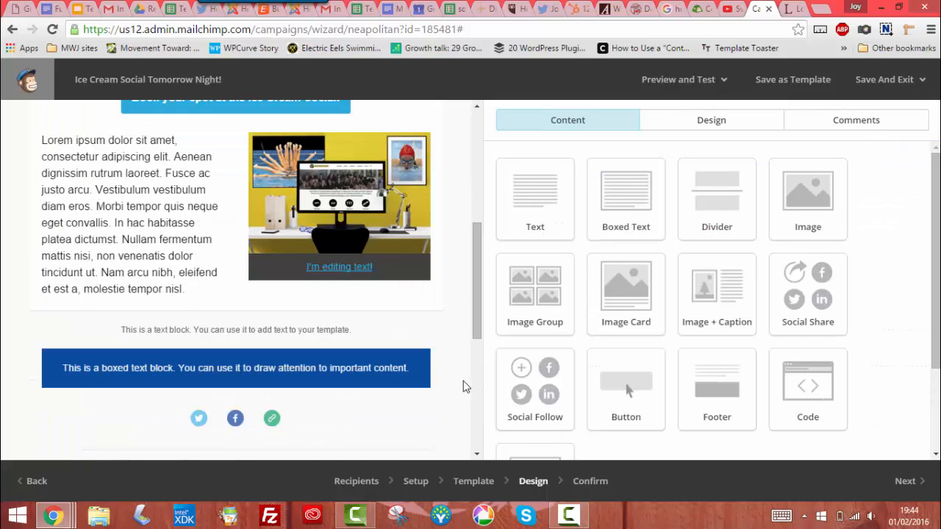
pyautogui.scroll(-2, 463, 381)
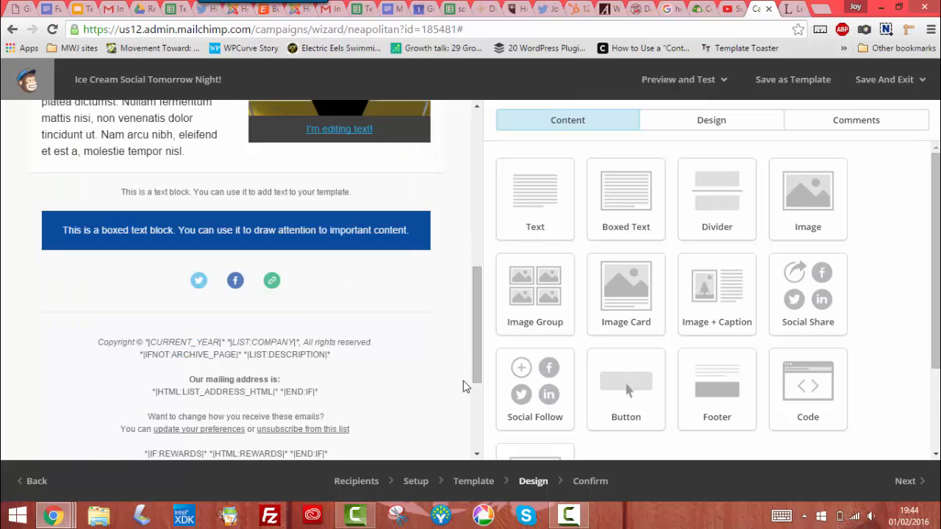
pyautogui.scroll(-2, 463, 380)
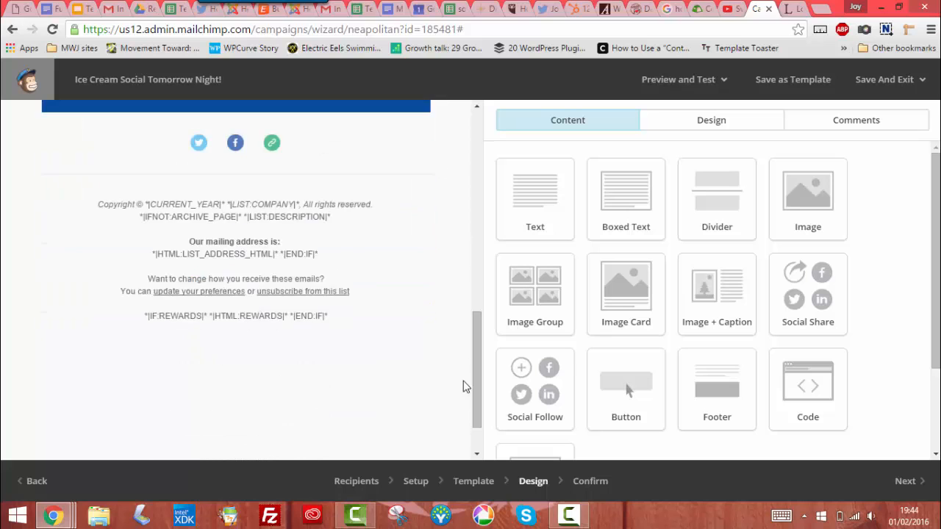
pyautogui.scroll(8, 463, 381)
pyautogui.scroll(1, 463, 381)
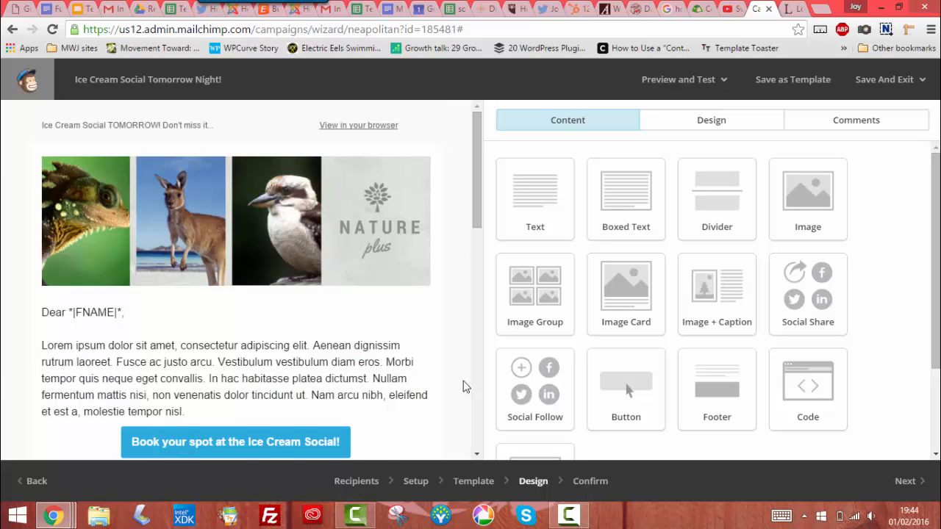
pyautogui.scroll(-1, 463, 380)
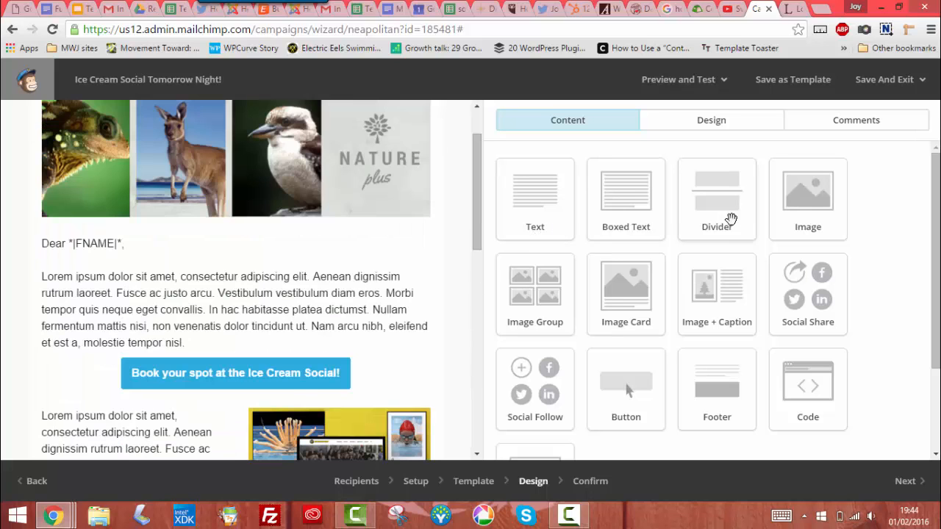
pyautogui.moveTo(721, 214); pyautogui.dragTo(322, 405)
pyautogui.moveTo(383, 397); pyautogui.dragTo(384, 403)
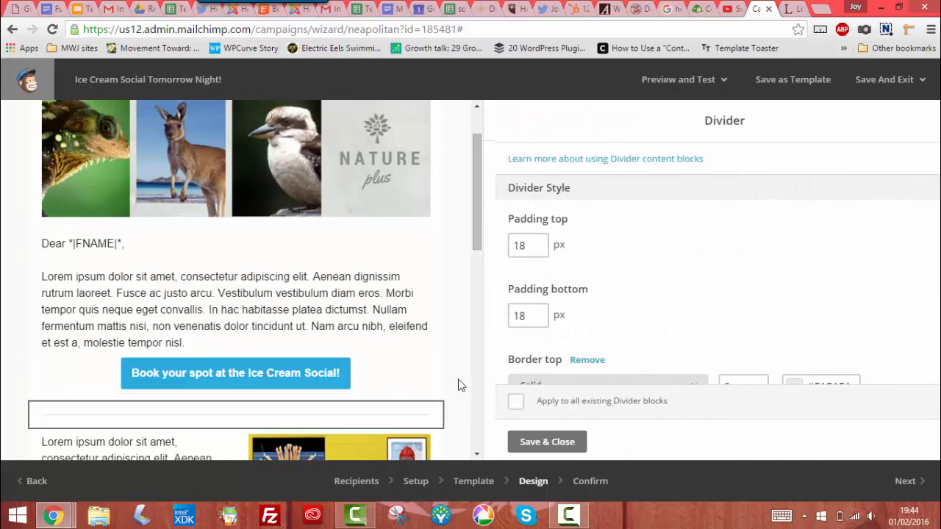
pyautogui.click(535, 442)
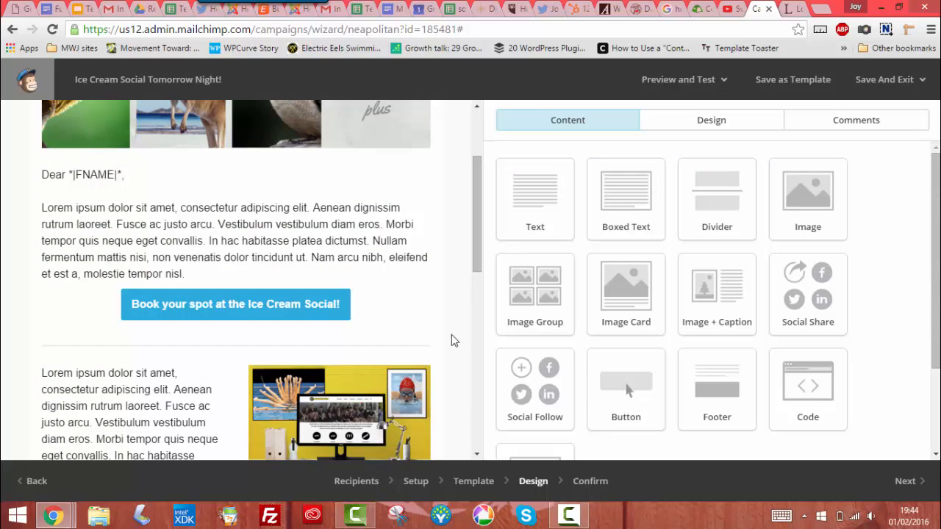
# Examine the whole email's desktop and mobile layouts in preview mode, and leave the preview
pyautogui.scroll(3, 451, 340)
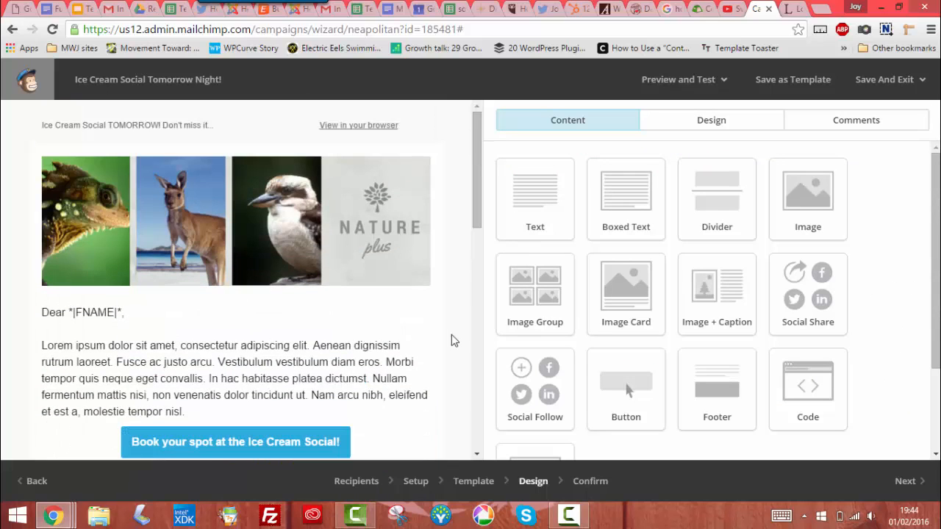
pyautogui.click(690, 84)
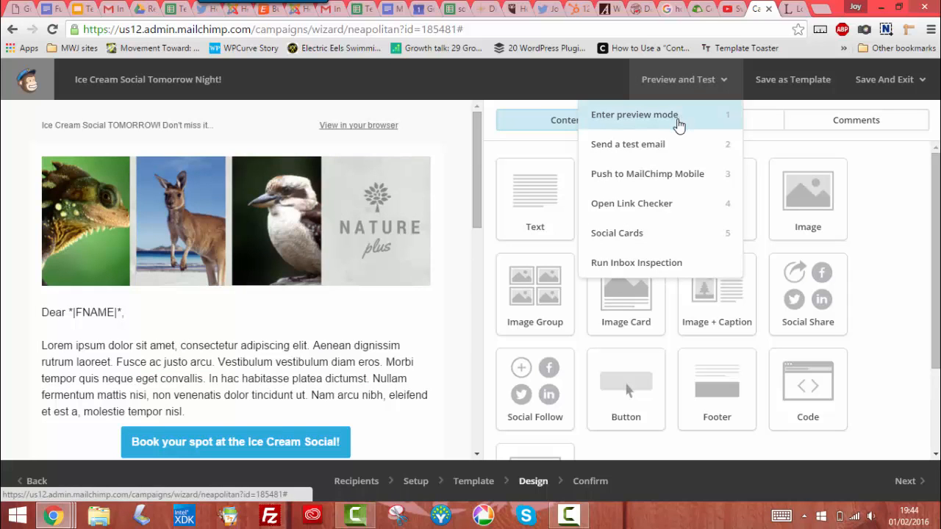
pyautogui.click(678, 118)
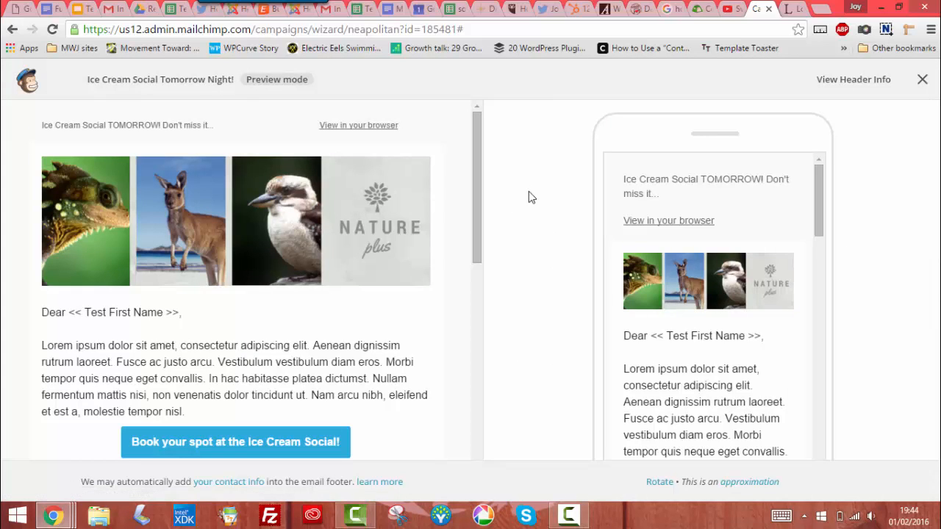
pyautogui.scroll(-2, 666, 272)
pyautogui.scroll(-9, 672, 273)
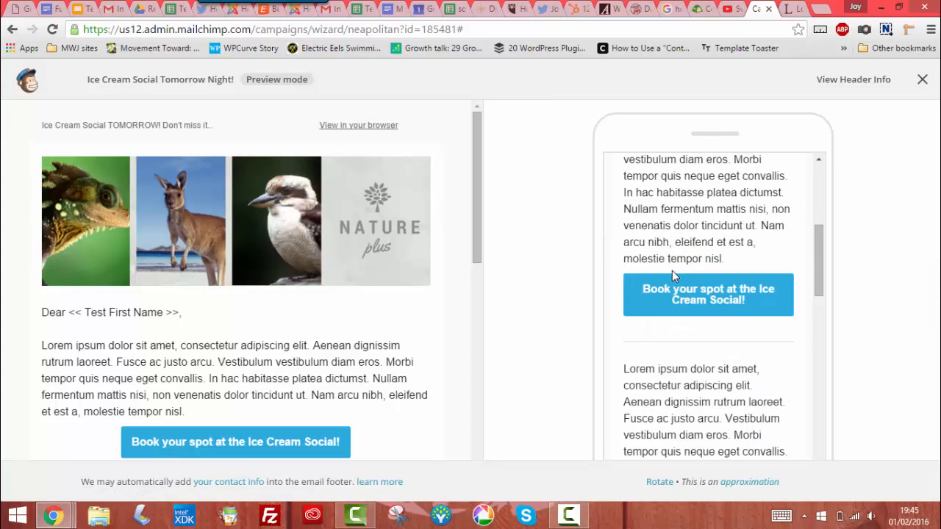
pyautogui.scroll(-3, 671, 273)
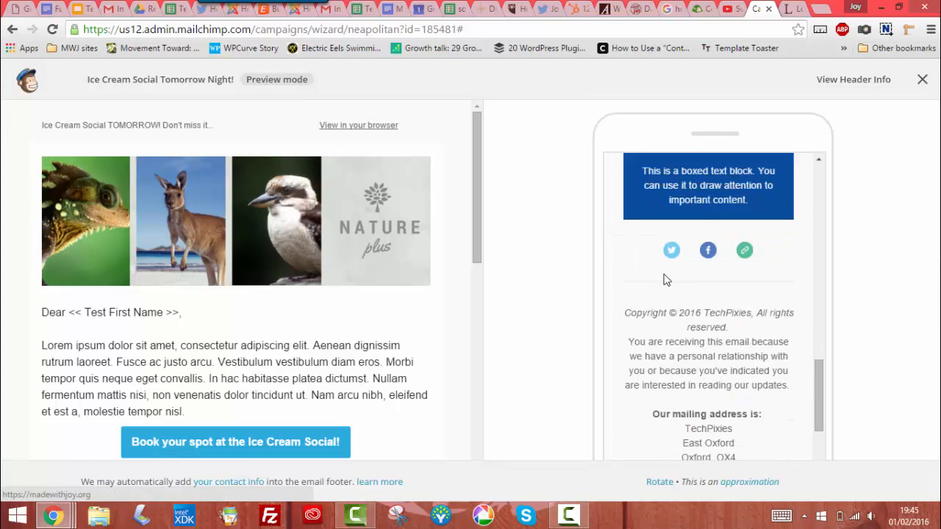
pyautogui.scroll(-12, 293, 309)
pyautogui.scroll(15, 293, 308)
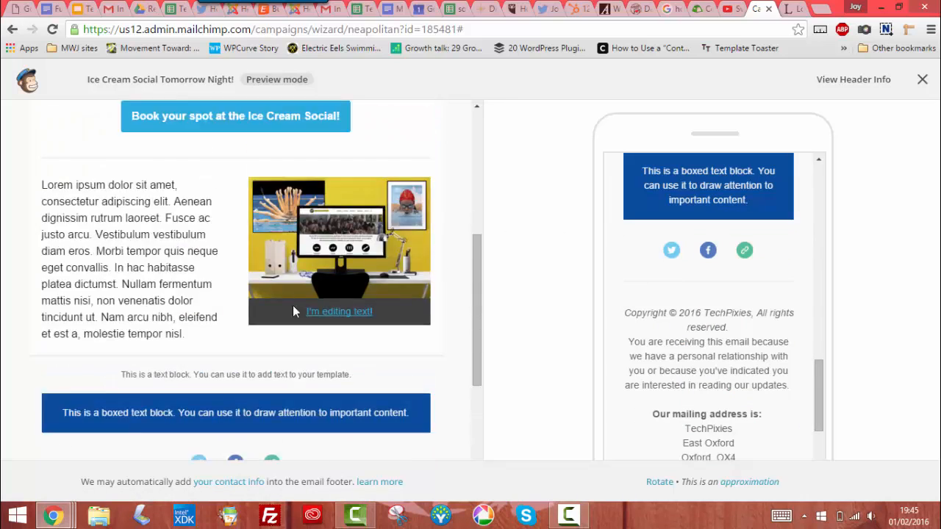
pyautogui.scroll(12, 681, 298)
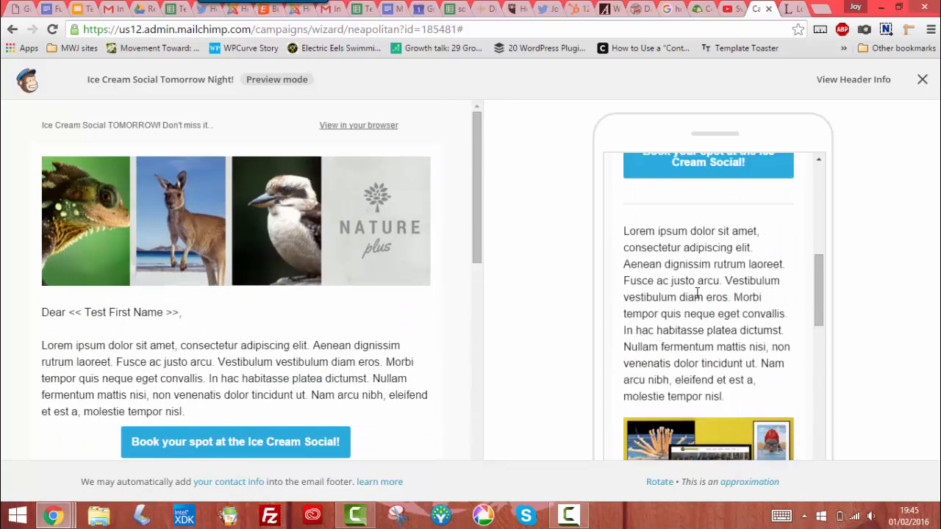
pyautogui.click(922, 82)
# Send a test email of the campaign to the prefilled address and dismiss the confirmation
pyautogui.click(695, 94)
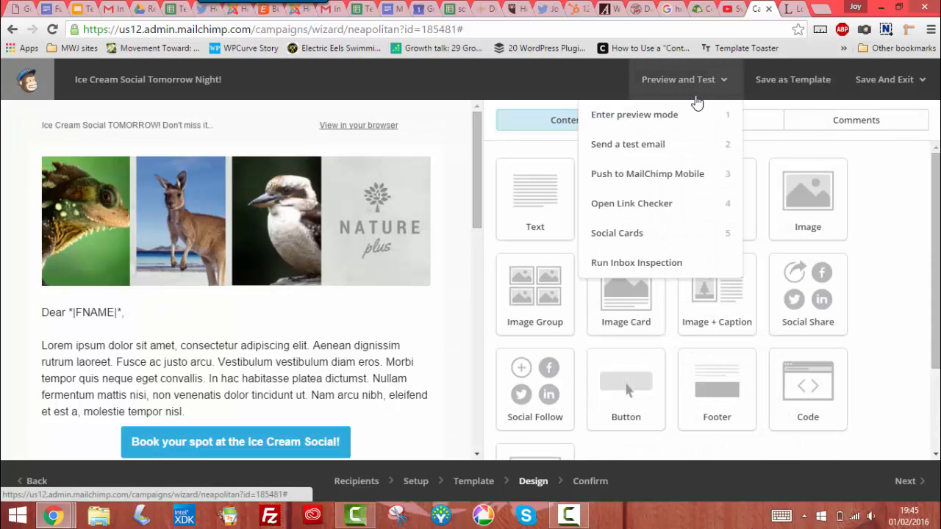
pyautogui.click(655, 145)
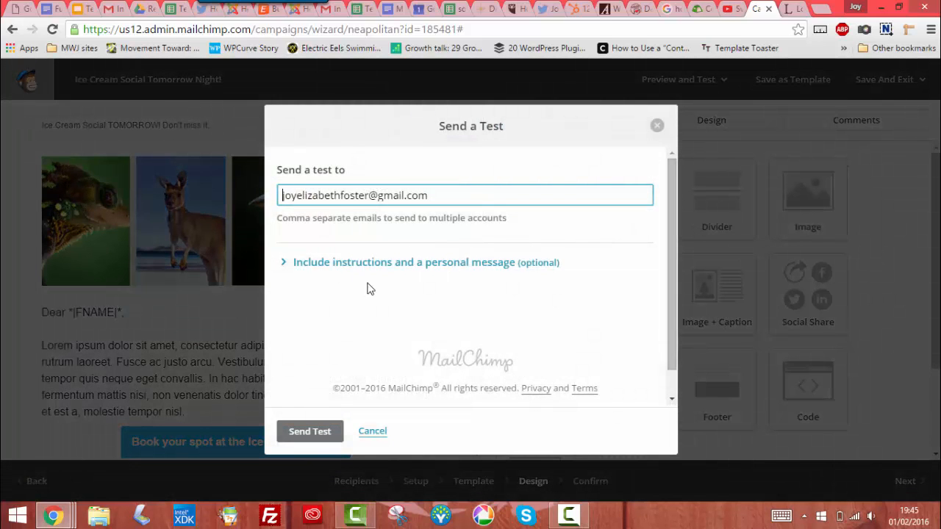
pyautogui.click(309, 431)
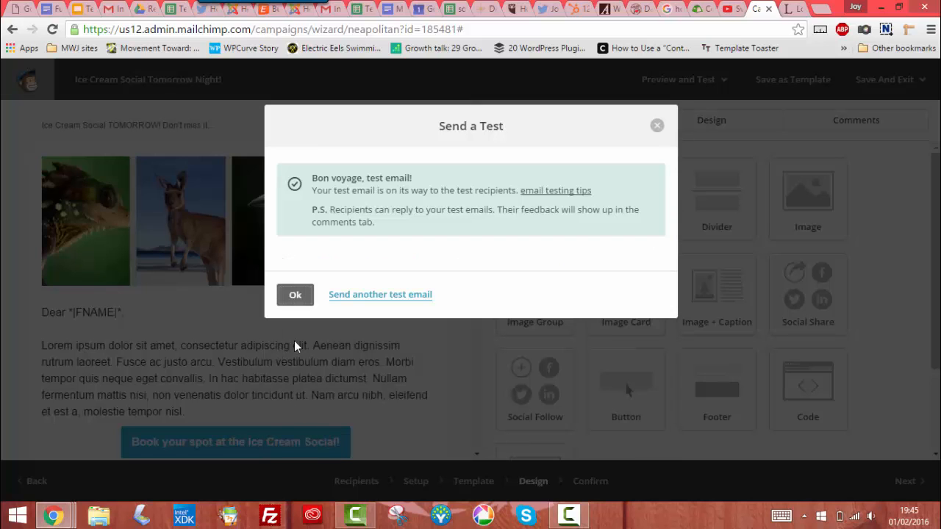
pyautogui.click(294, 297)
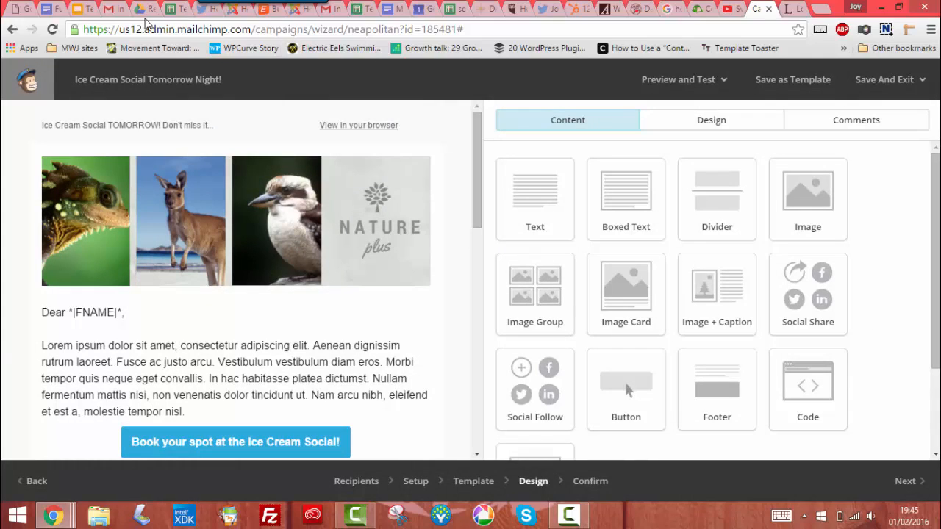
# Switch to the recipient's Gmail inbox and look for the test email among the Promotions messages
pyautogui.click(116, 10)
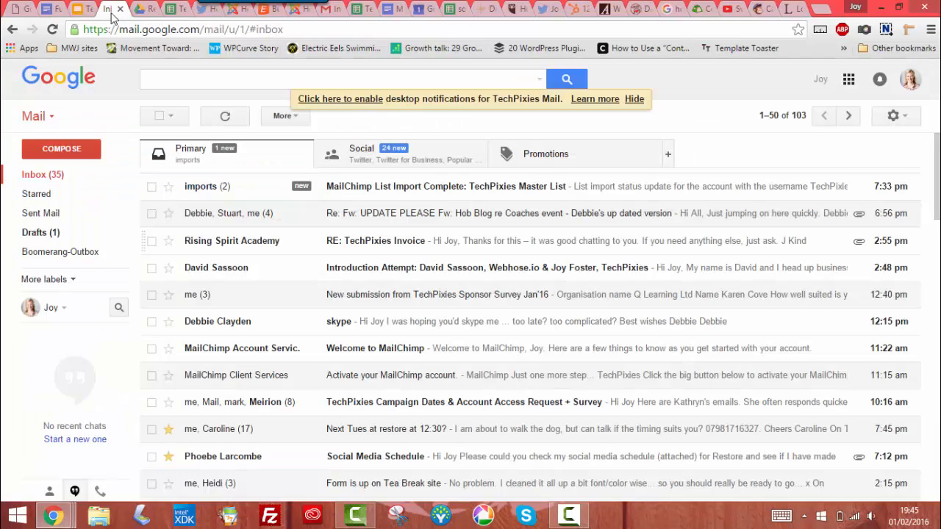
pyautogui.click(324, 10)
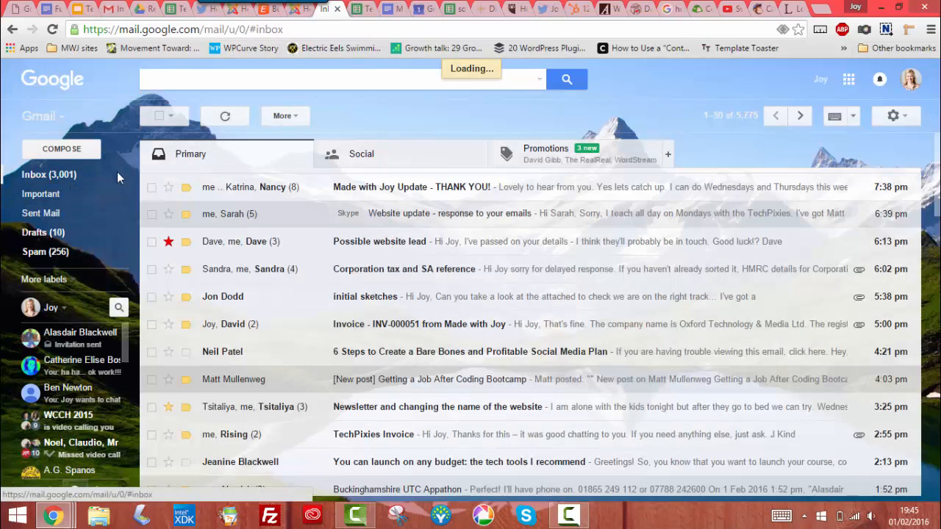
pyautogui.click(537, 160)
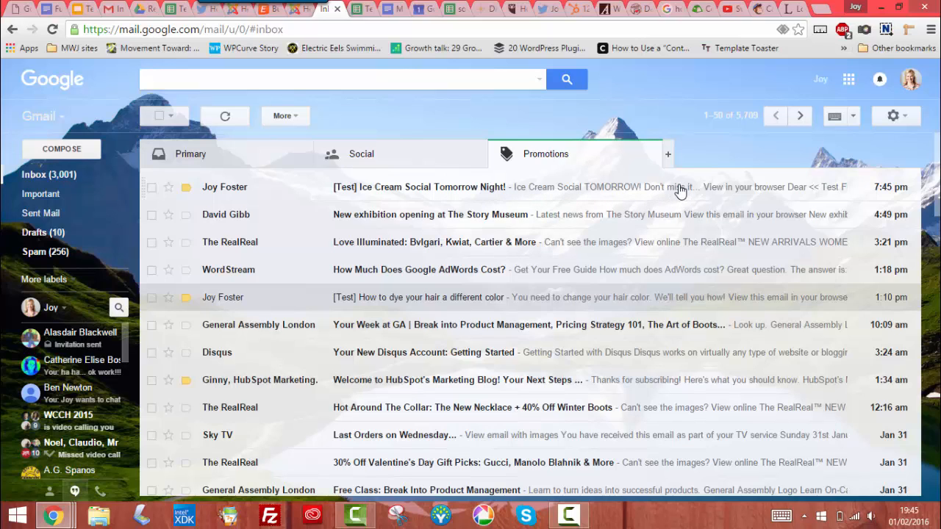
# Open the "[Test] Ice Cream Social Tomorrow Night!" email and examine its whole layout from header to footer
pyautogui.click(673, 191)
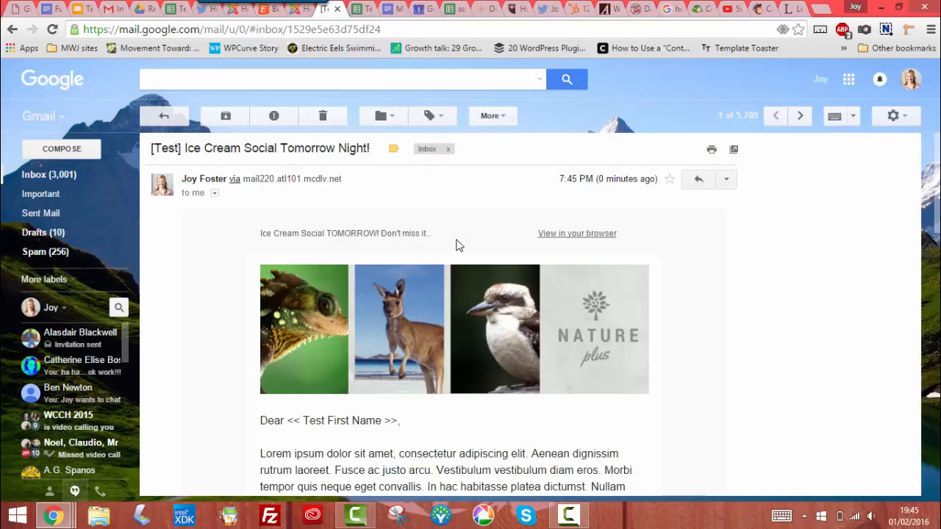
pyautogui.scroll(-1, 458, 243)
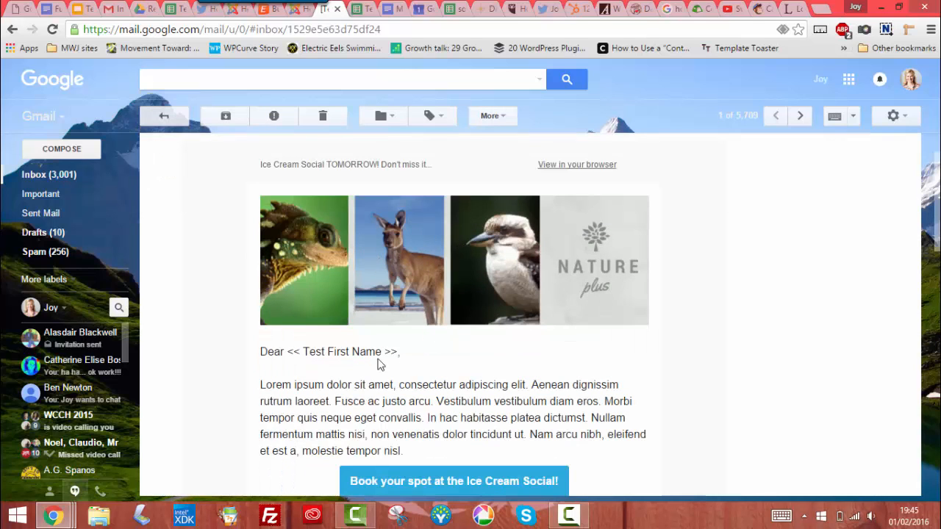
pyautogui.scroll(-2, 336, 212)
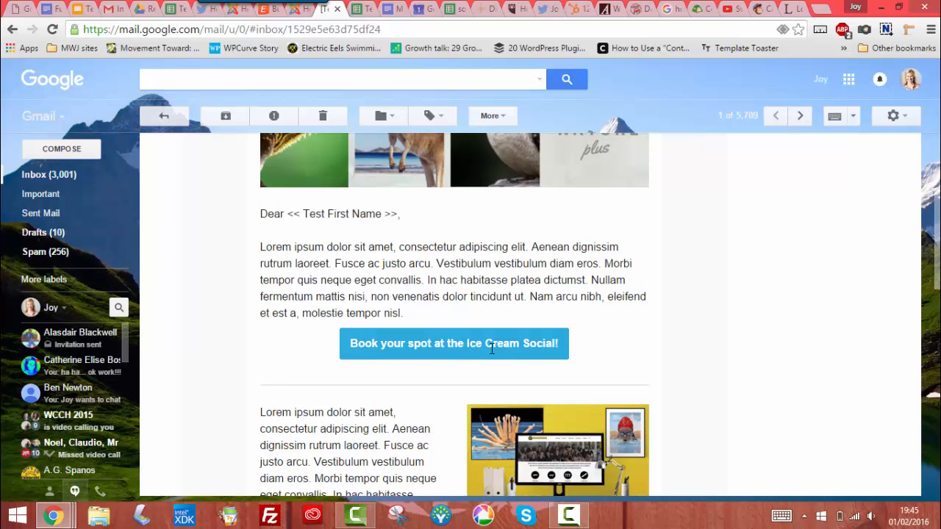
pyautogui.scroll(-3, 500, 339)
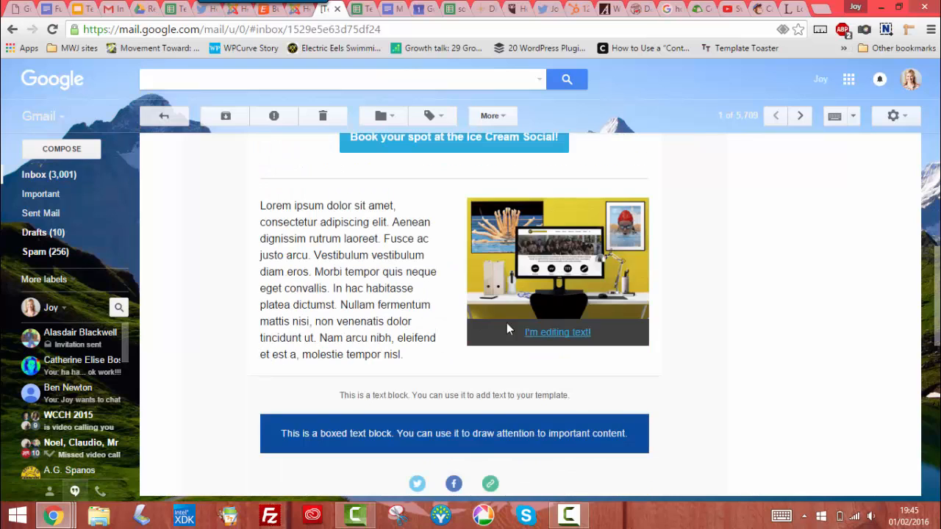
pyautogui.scroll(-2, 448, 371)
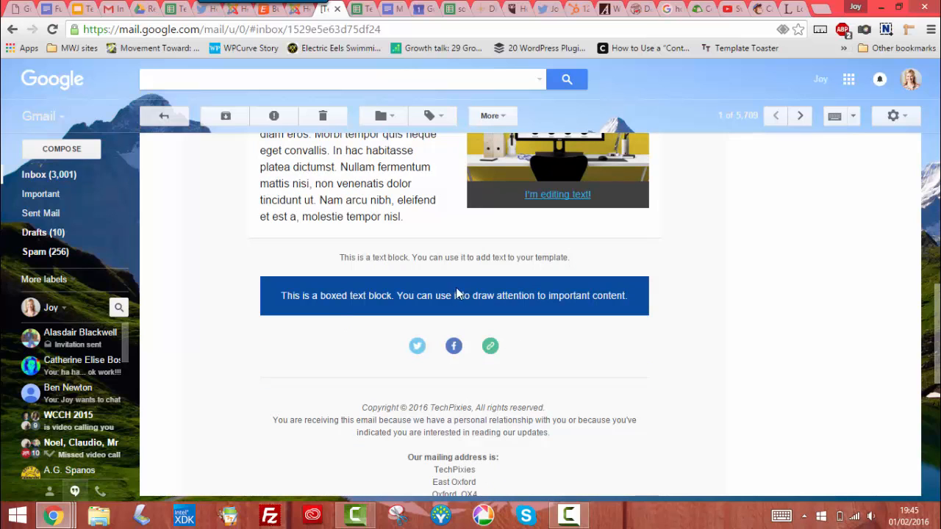
pyautogui.scroll(-1, 517, 311)
pyautogui.scroll(6, 517, 311)
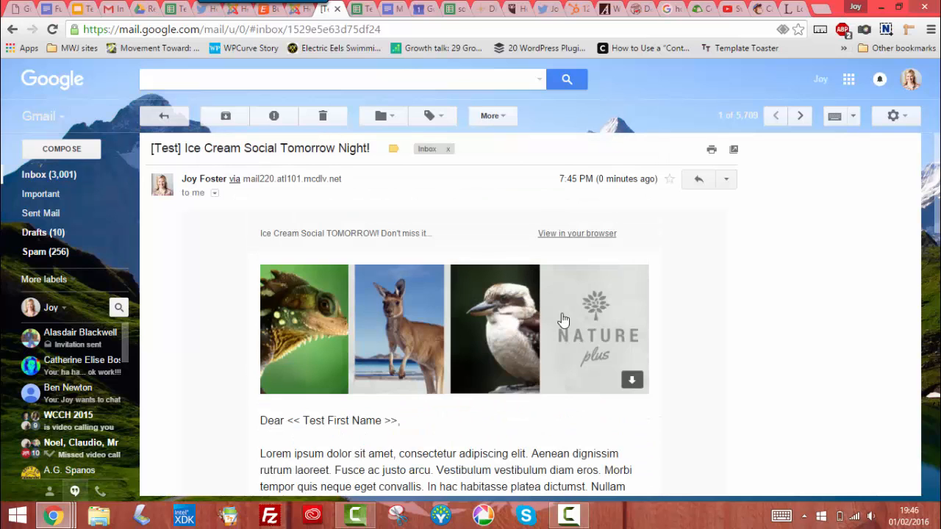
# Check where the header image in the test email leads, and return to the message
pyautogui.click(456, 308)
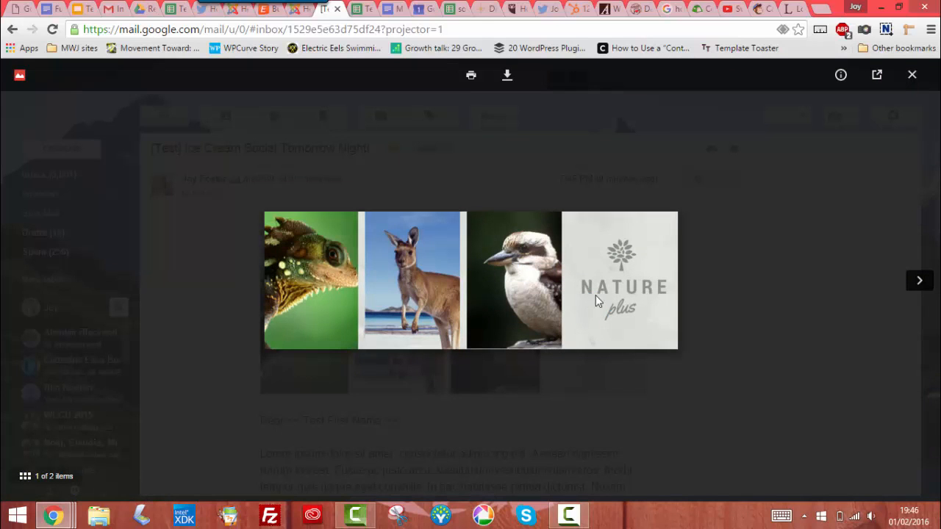
pyautogui.click(698, 328)
pyautogui.click(536, 312)
pyautogui.click(720, 305)
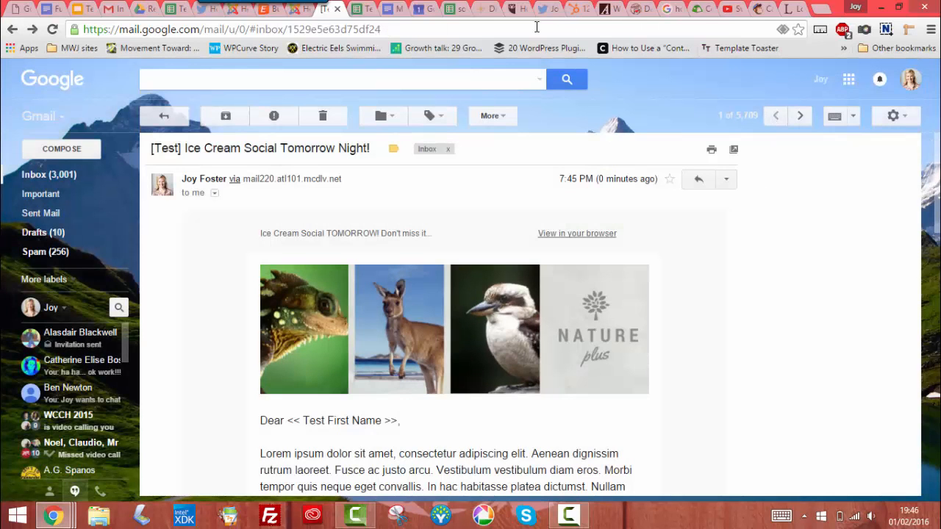
pyautogui.click(756, 10)
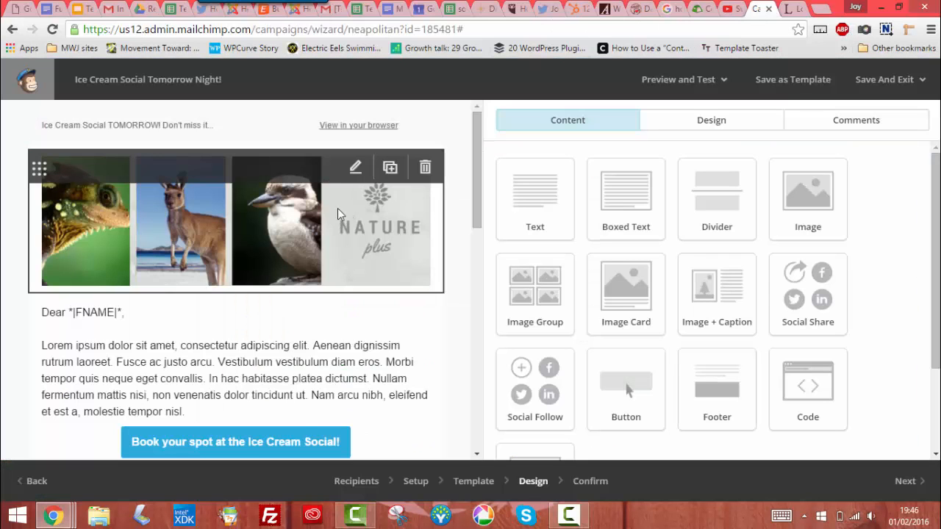
pyautogui.click(355, 168)
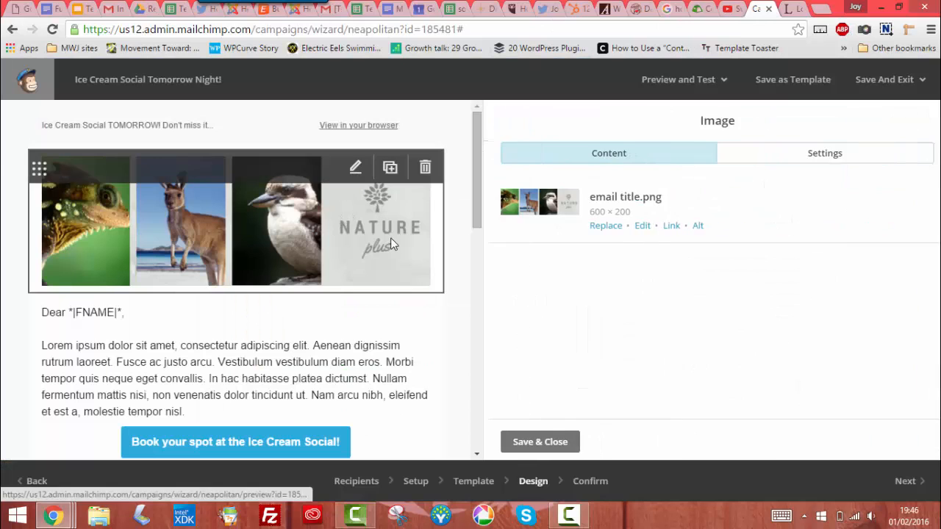
pyautogui.click(671, 226)
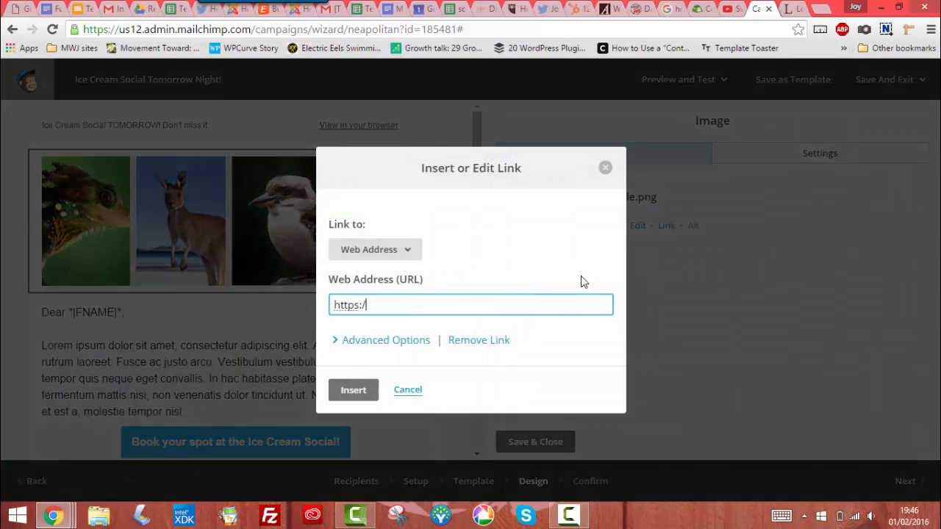
pyautogui.write('oy.org')
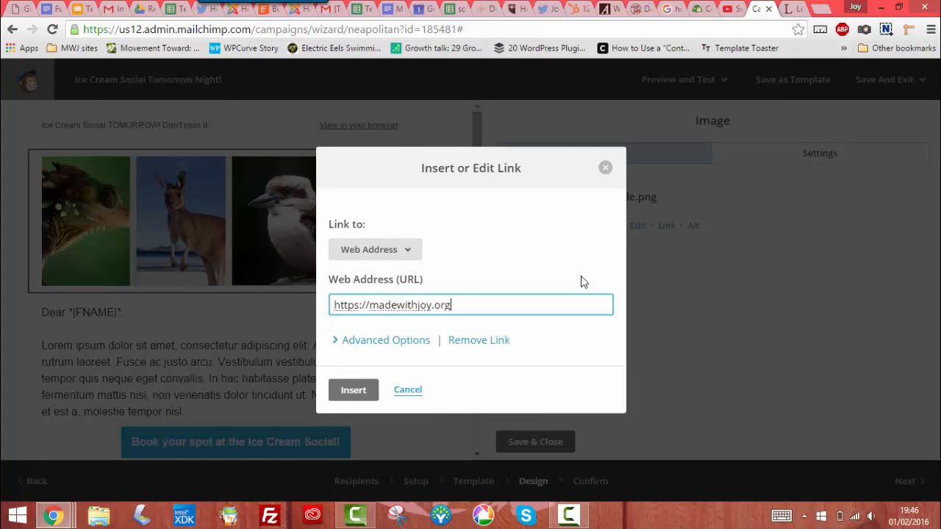
pyautogui.click(353, 390)
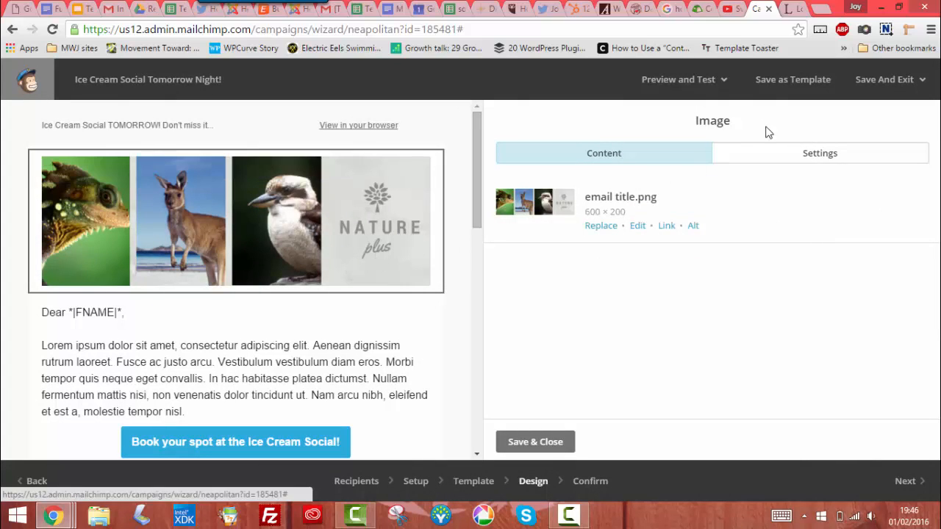
# Test the header image's link in preview mode, close the web page it opens, and leave the preview
pyautogui.click(713, 80)
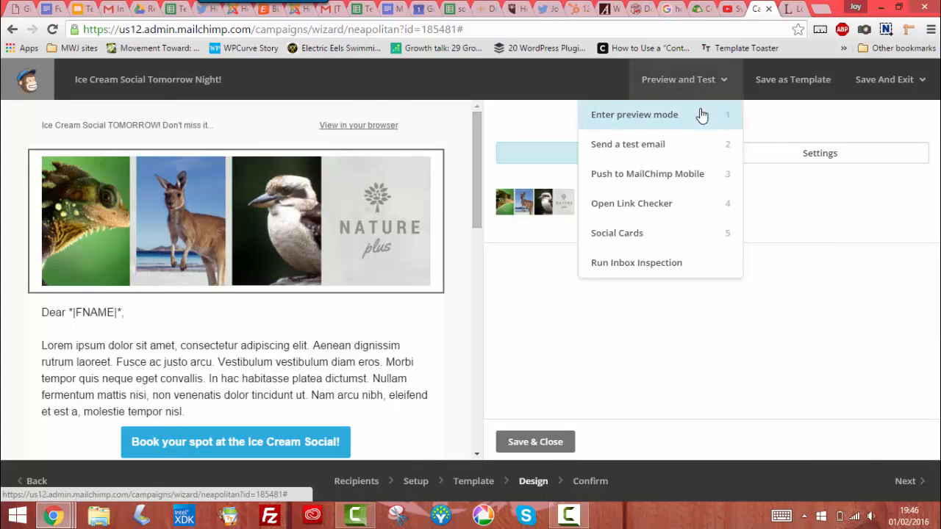
pyautogui.click(703, 115)
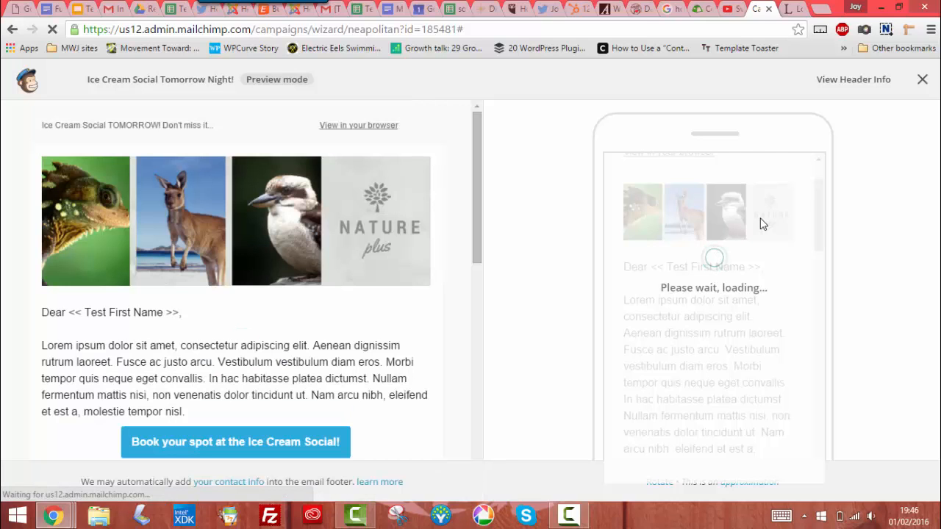
pyautogui.click(356, 219)
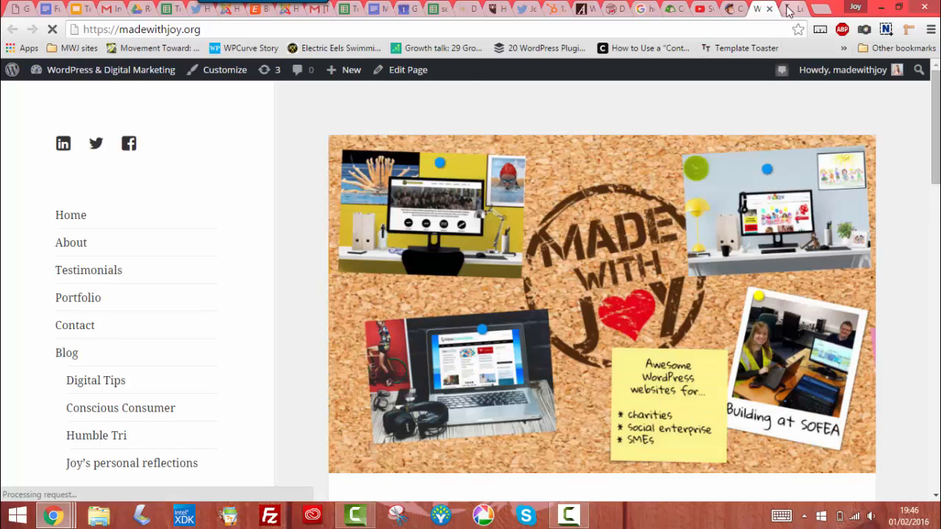
pyautogui.click(770, 9)
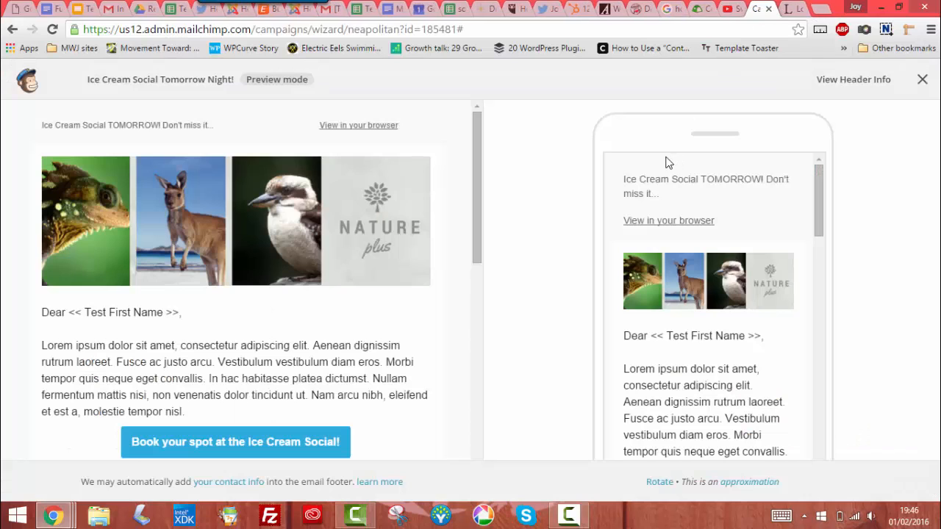
pyautogui.click(923, 81)
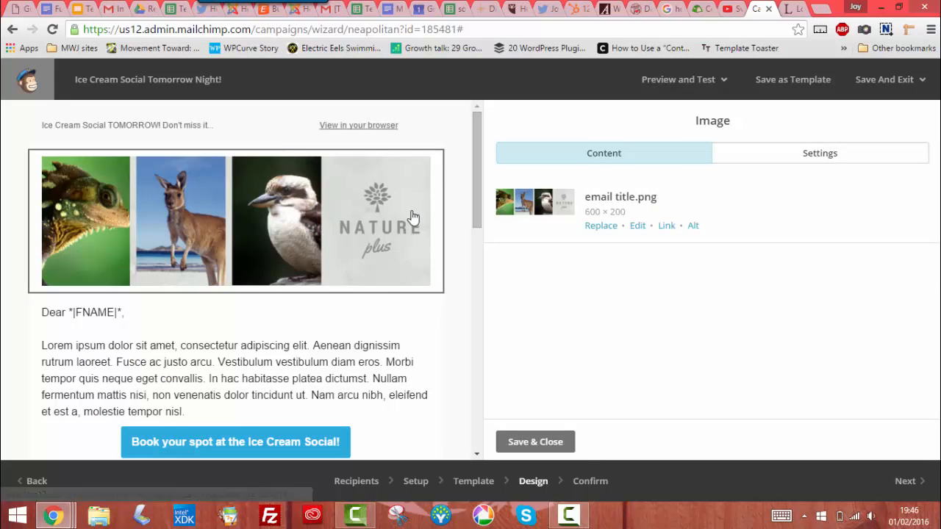
# Copy the *|UPDATE_PROFILE|* merge tag from the footer's "update your preferences" link, and save and close the Footer block
pyautogui.scroll(-1, 334, 353)
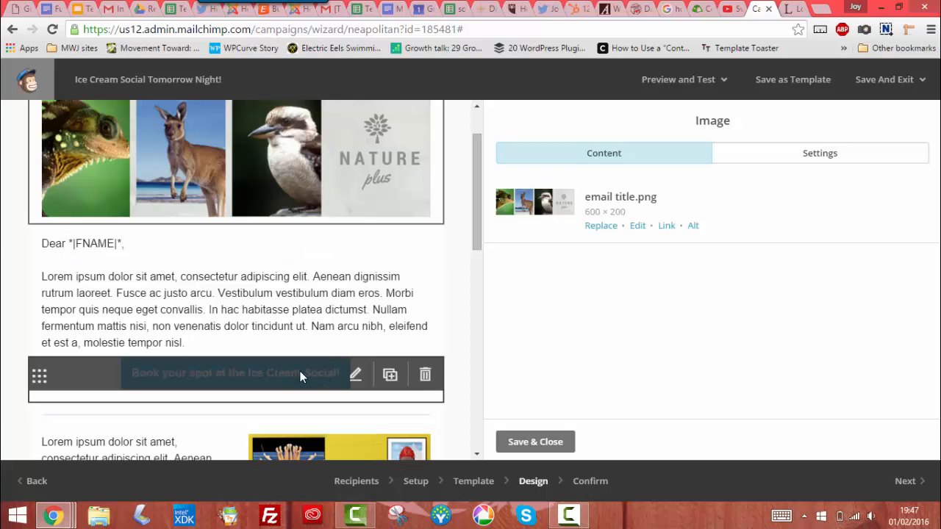
pyautogui.scroll(-2, 325, 350)
pyautogui.scroll(1, 331, 287)
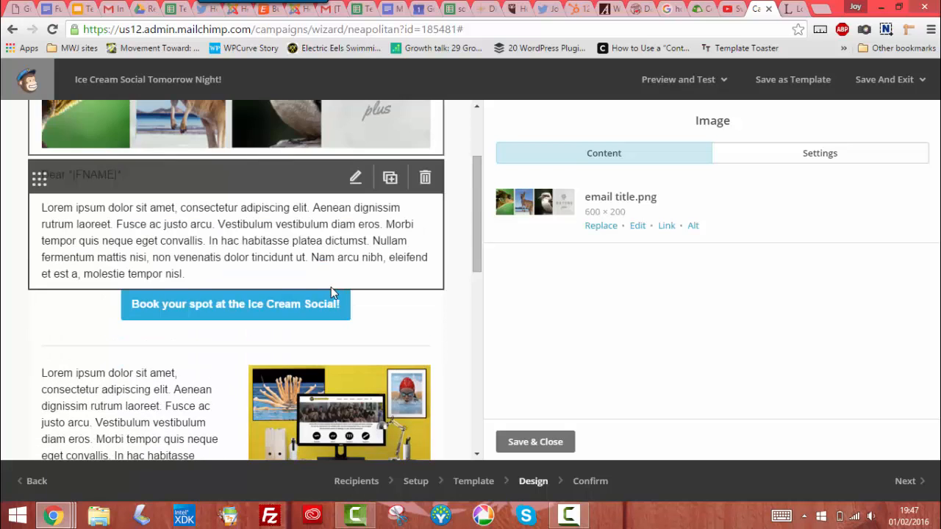
pyautogui.scroll(-5, 331, 288)
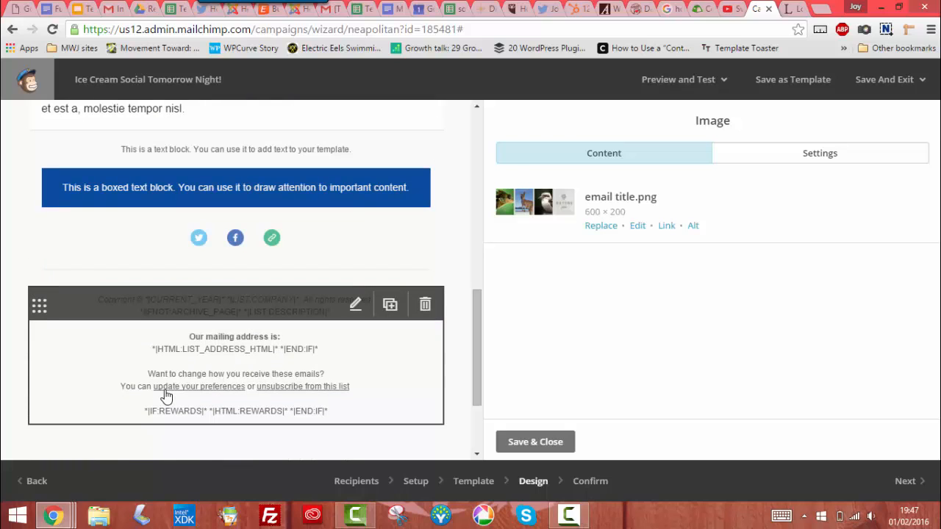
pyautogui.click(353, 311)
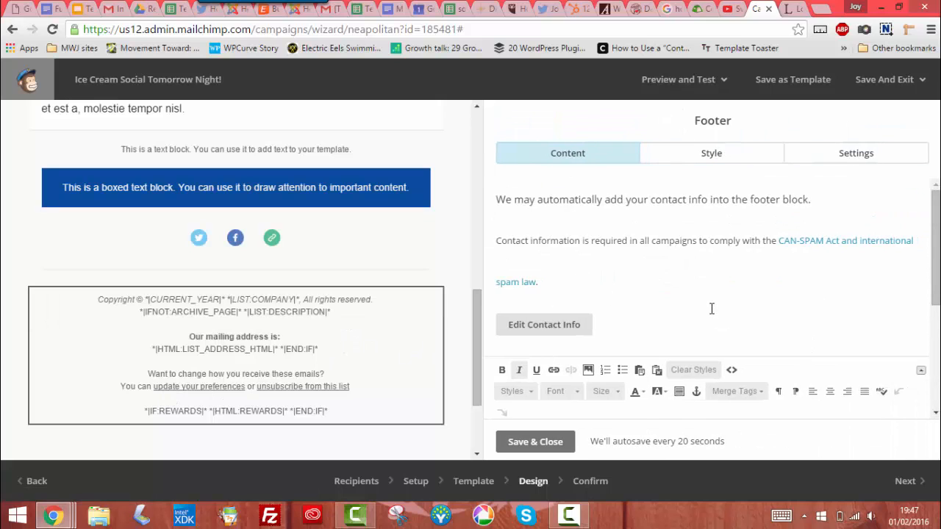
pyautogui.scroll(-3, 712, 308)
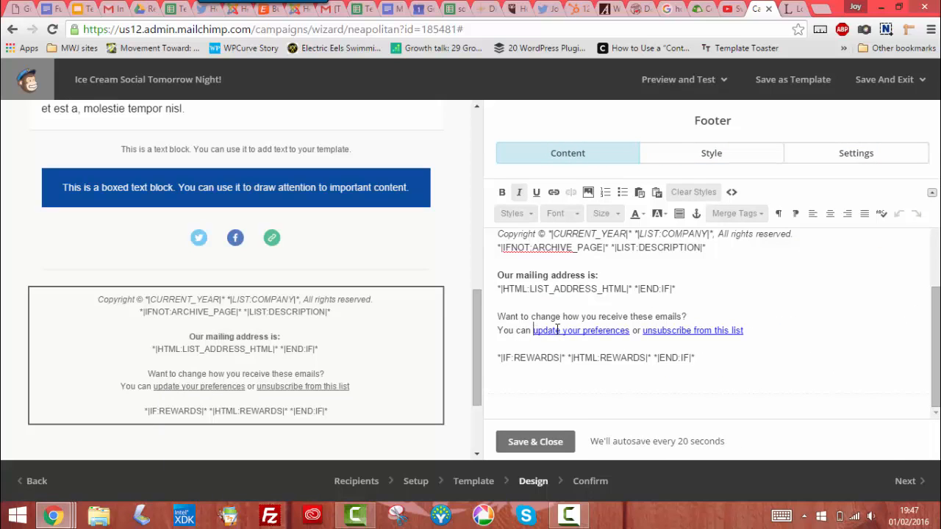
pyautogui.moveTo(533, 330); pyautogui.dragTo(630, 330)
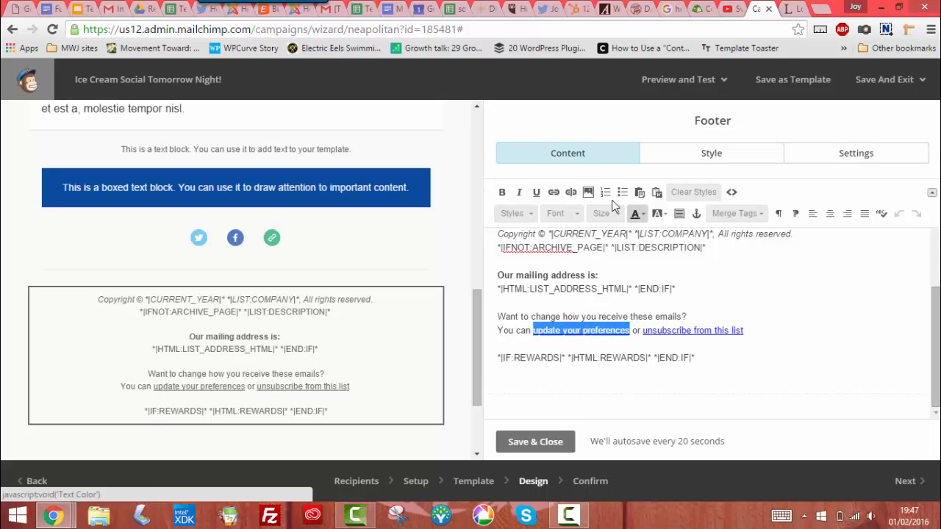
pyautogui.click(556, 196)
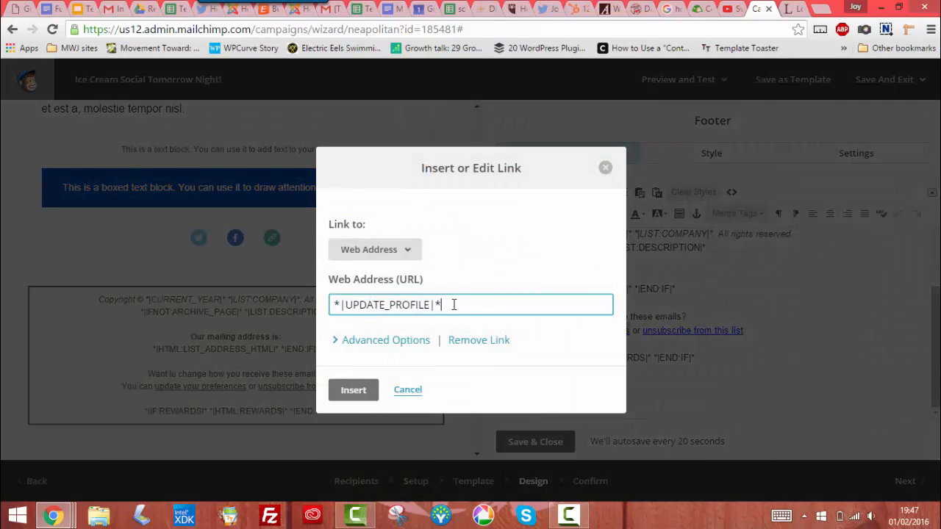
pyautogui.moveTo(453, 304); pyautogui.dragTo(319, 315)
pyautogui.hotkey('ctrl', 'c')
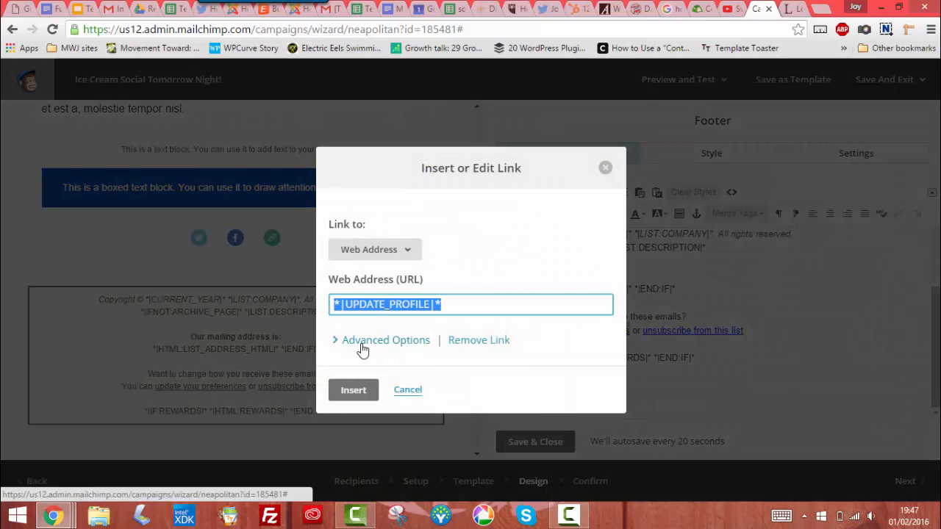
pyautogui.click(606, 169)
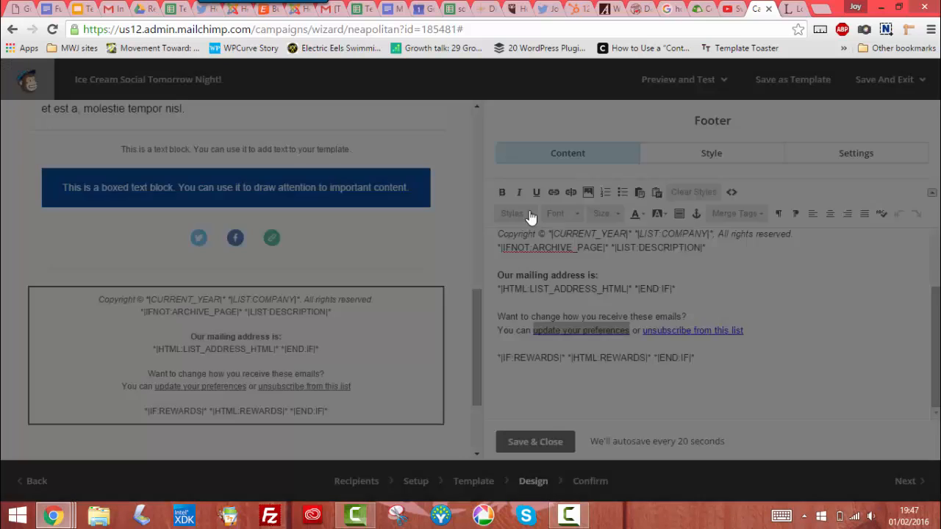
pyautogui.click(528, 440)
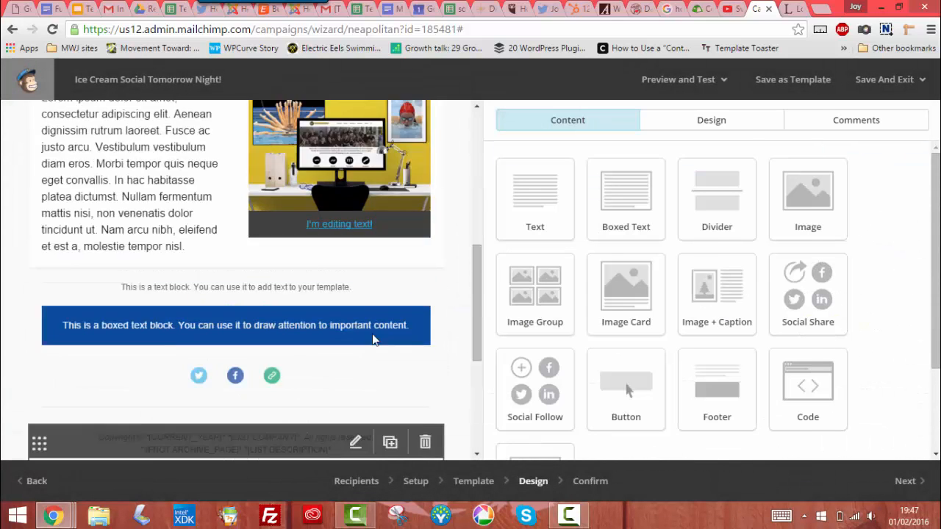
# Change the text of the "Book your spot at the Ice Cream Social!" button to "Help us get organised! Update your profile"
pyautogui.scroll(4, 372, 340)
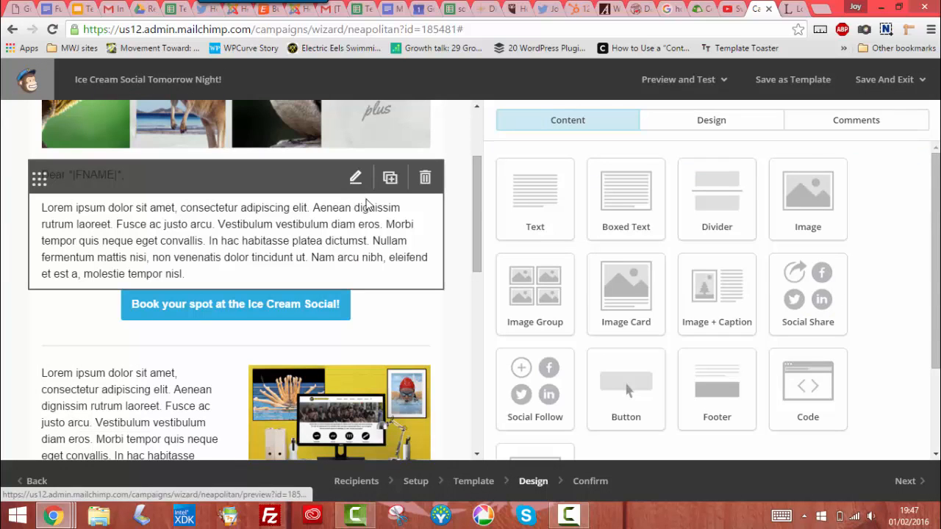
pyautogui.click(368, 205)
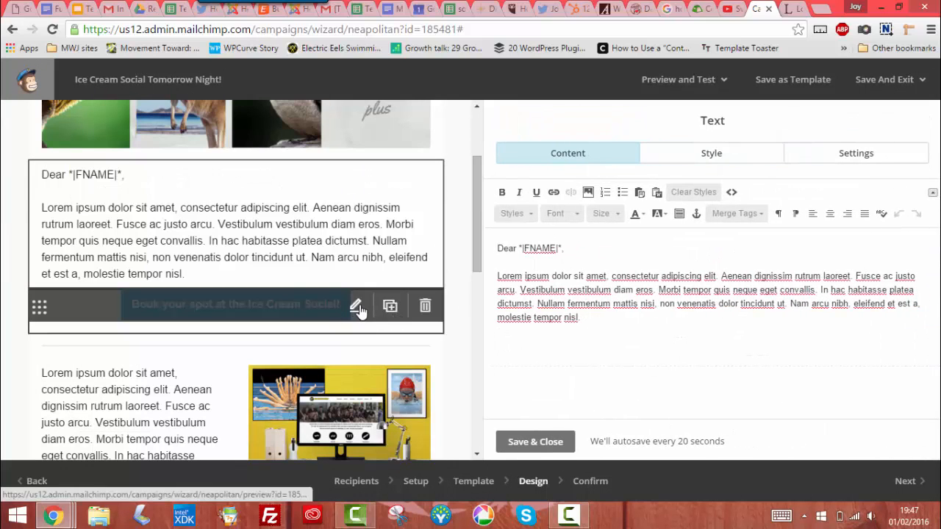
pyautogui.click(357, 309)
pyautogui.click(700, 212)
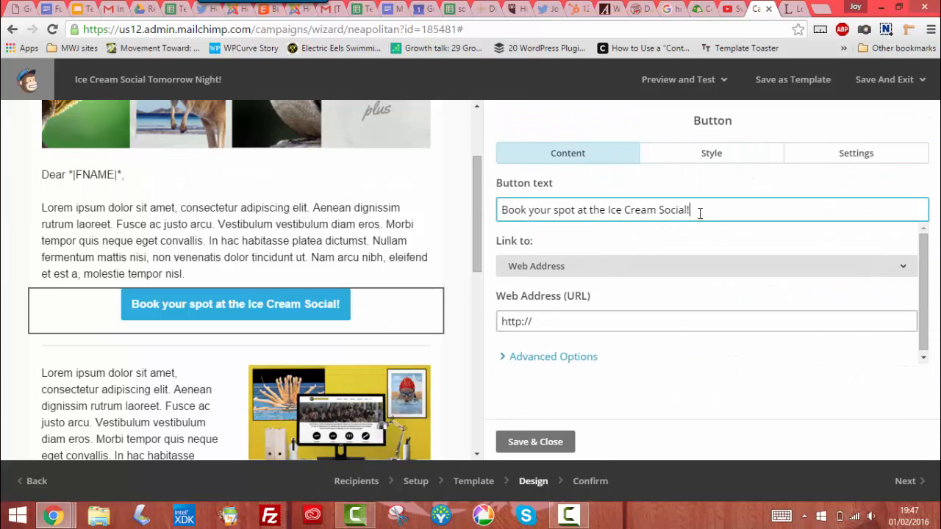
pyautogui.moveTo(700, 212); pyautogui.dragTo(492, 212)
pyautogui.write('Hep')
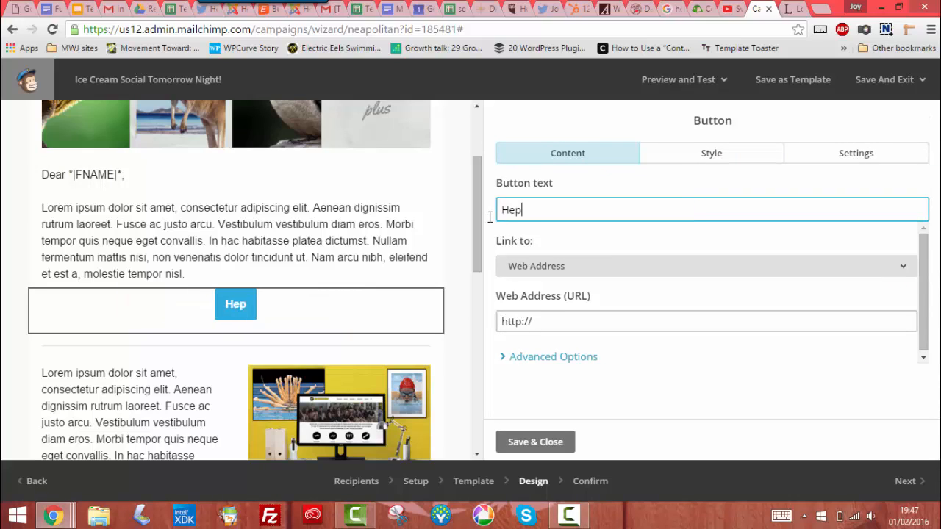
pyautogui.press('BackSpace')
pyautogui.write('lp us ')
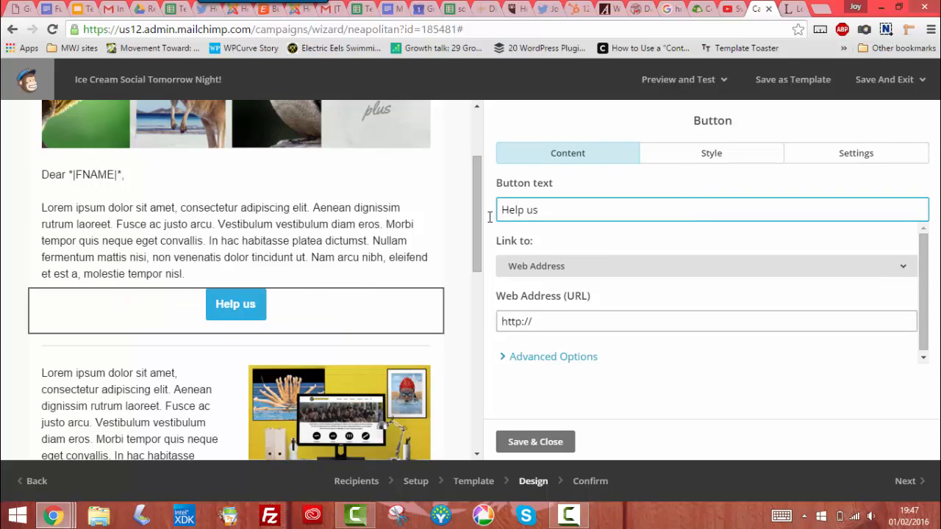
pyautogui.write('get organi')
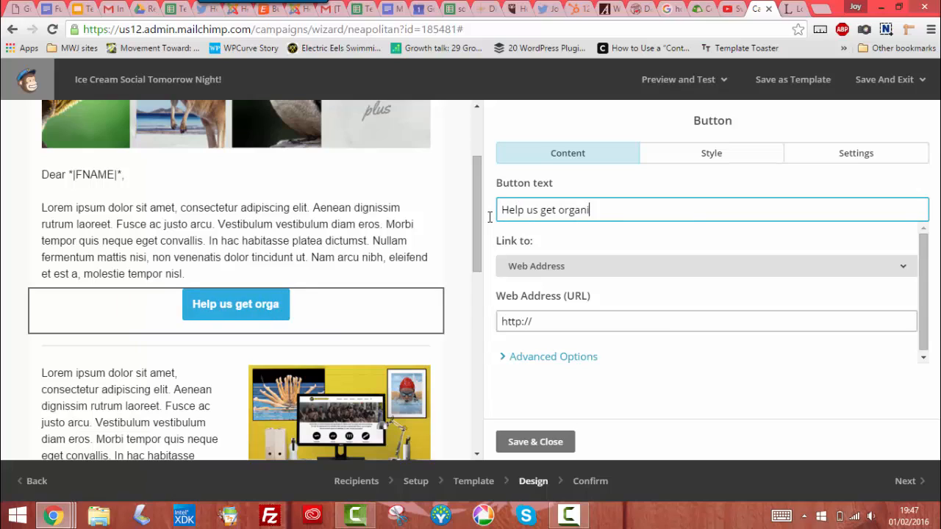
pyautogui.write('sed! ')
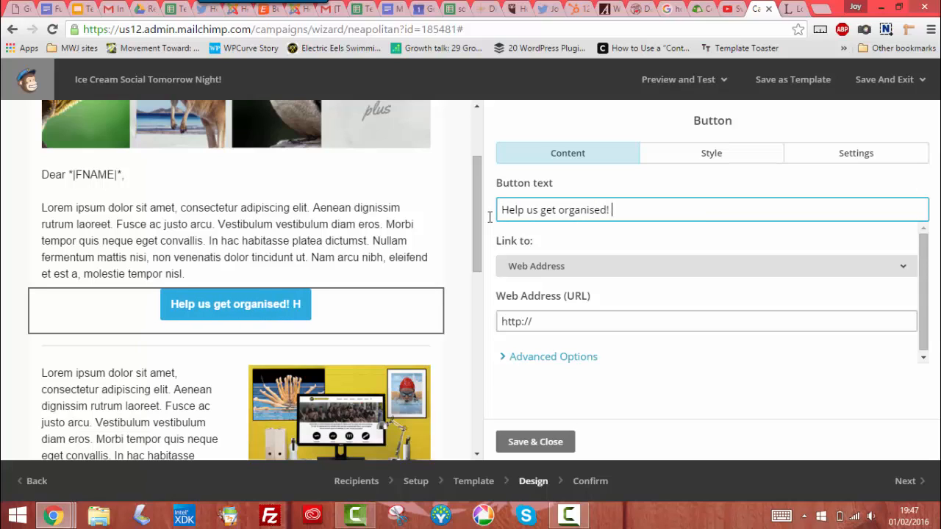
pyautogui.write('Update your profie')
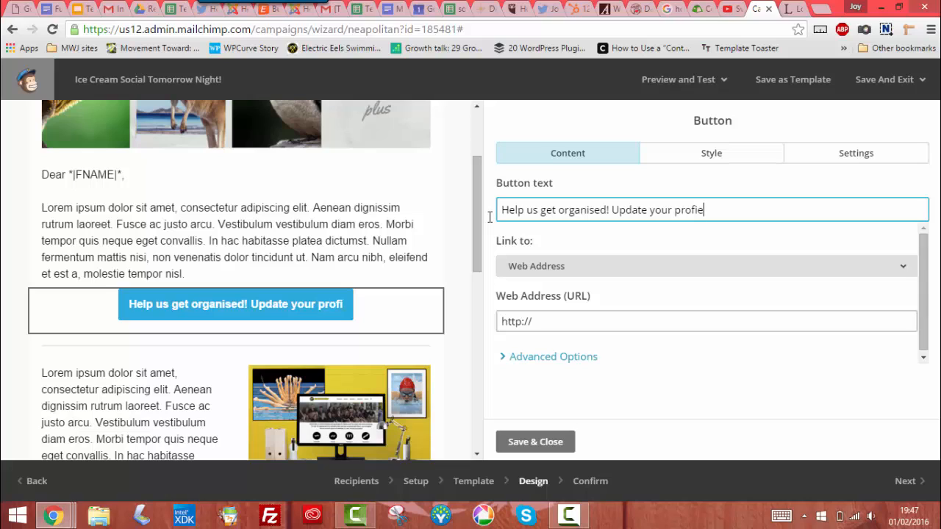
pyautogui.press('BackSpace')
pyautogui.write('le')
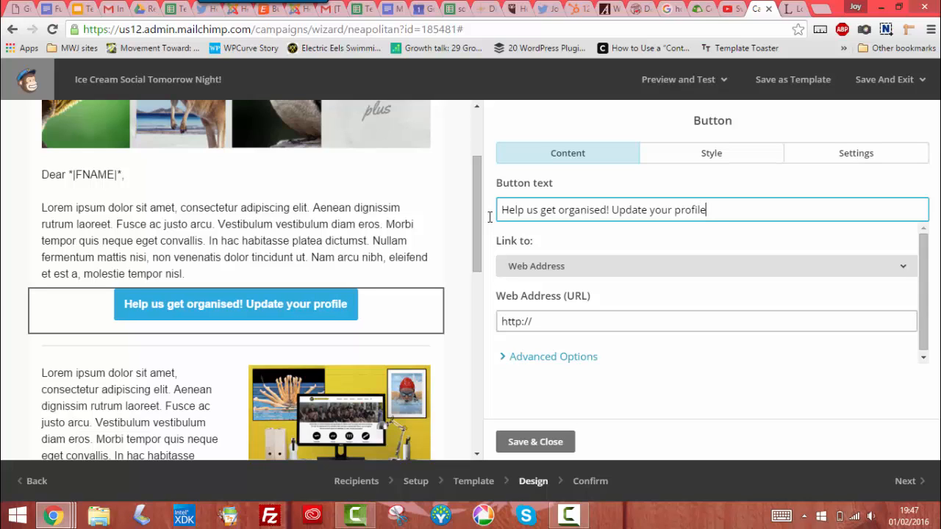
pyautogui.write('.')
pyautogui.press('BackSpace')
# Replace the button's web address with the copied *|UPDATE_PROFILE|* merge tag, and save and close the Button block
pyautogui.moveTo(542, 316); pyautogui.dragTo(504, 317)
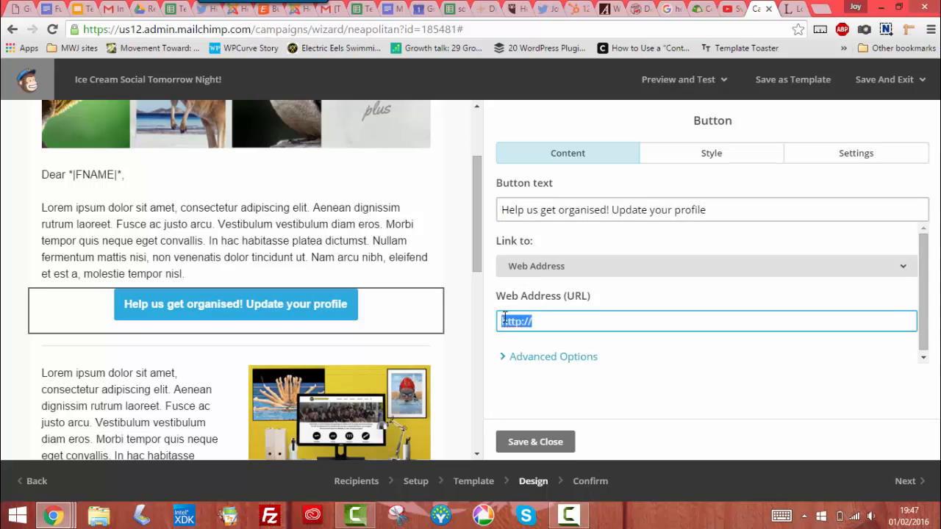
pyautogui.hotkey('ctrl', 'v')
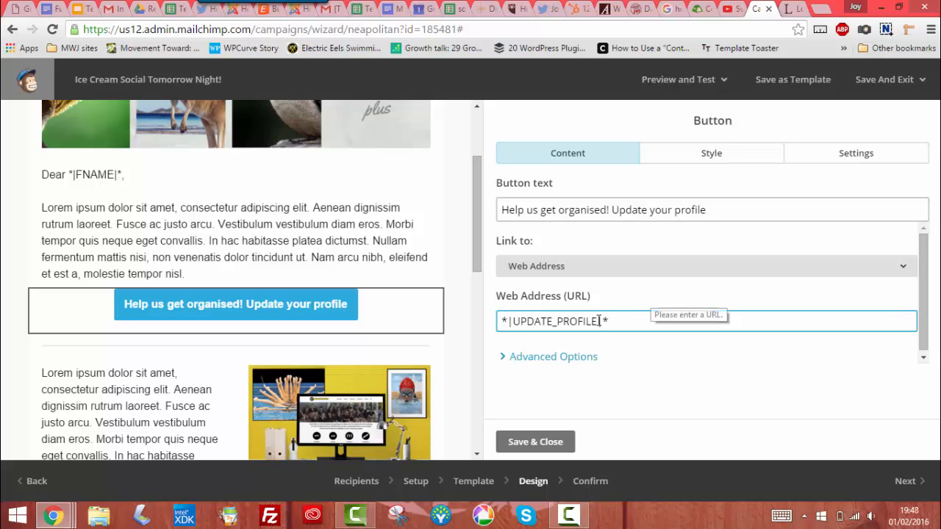
pyautogui.click(525, 442)
pyautogui.moveTo(373, 306)
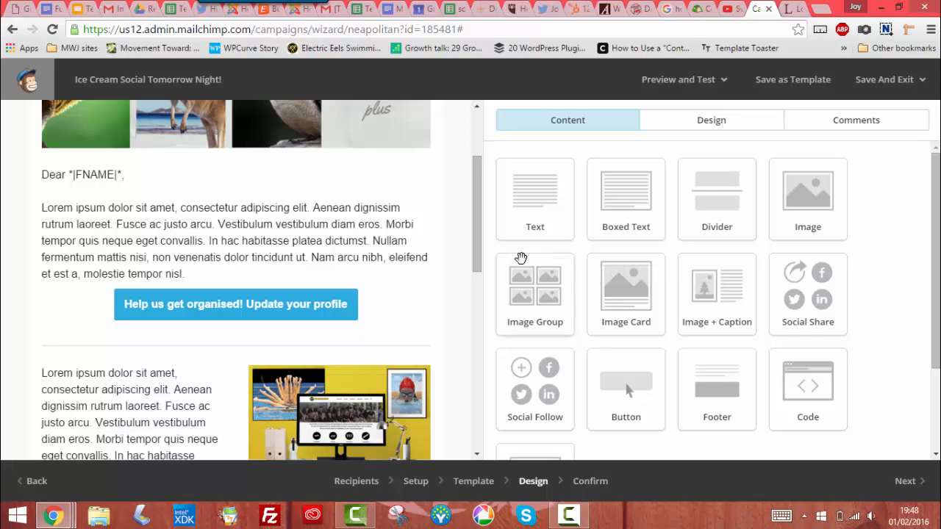
pyautogui.moveTo(444, 300)
pyautogui.scroll(-3, 391, 375)
pyautogui.scroll(-5, 397, 372)
pyautogui.scroll(12, 401, 365)
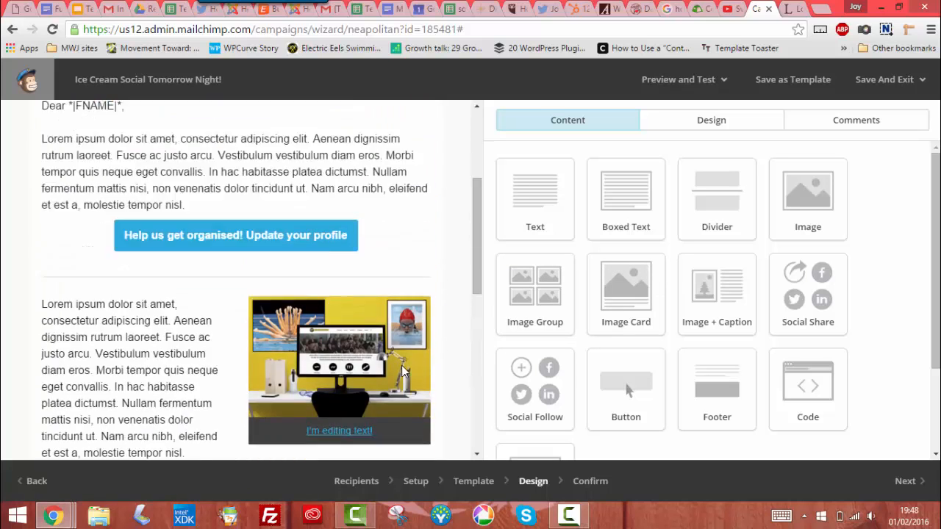